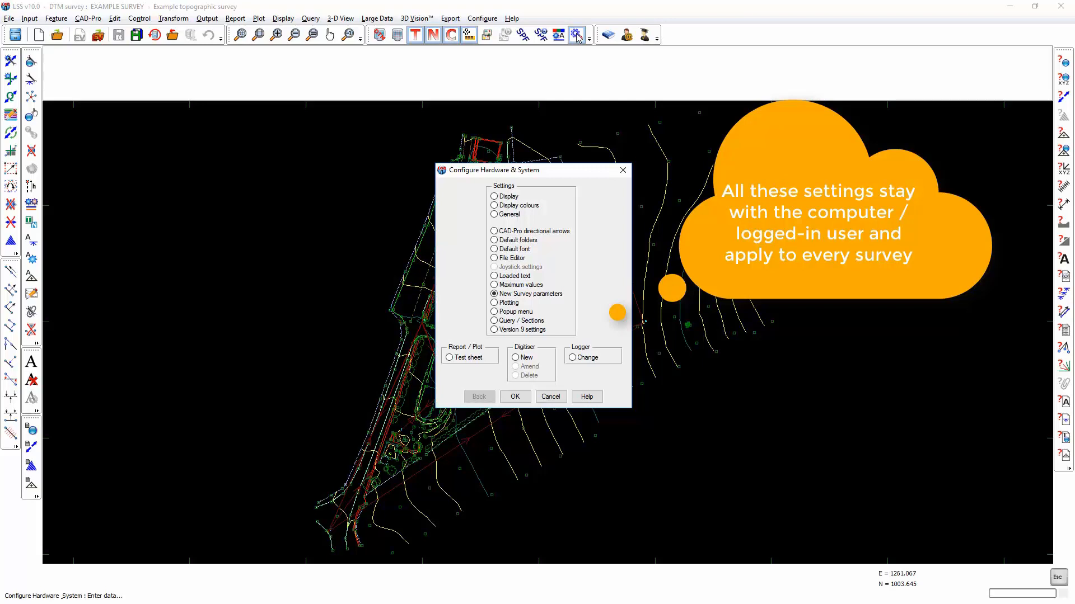
Review the Display settings, including the zoom factor, slope arrow multiplier and number-of-sides option
{"action": "left_click", "coordinate": [501, 197]}
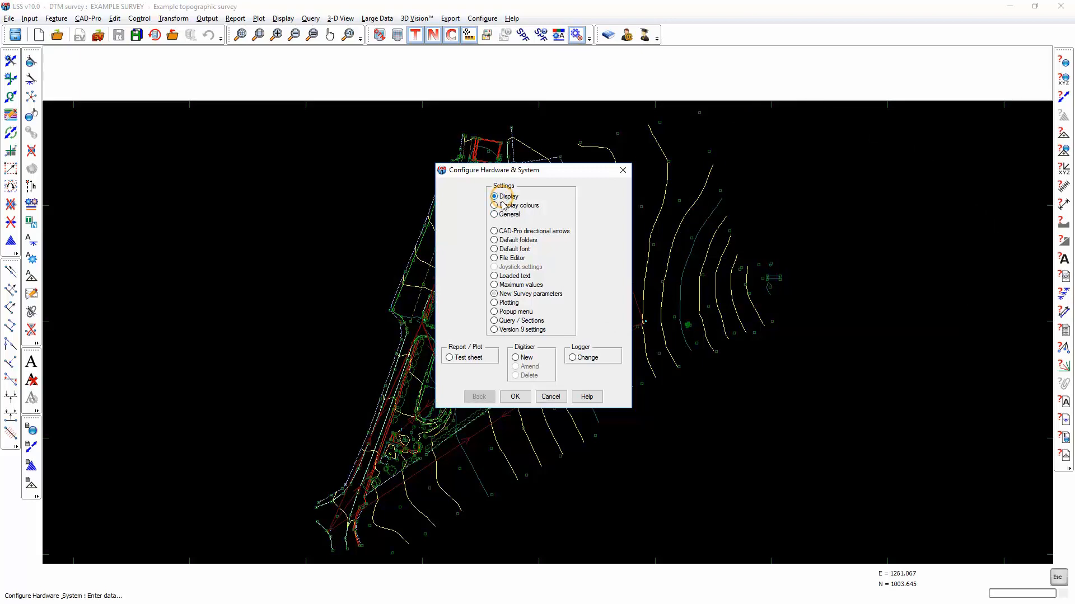
{"action": "left_click", "coordinate": [520, 399]}
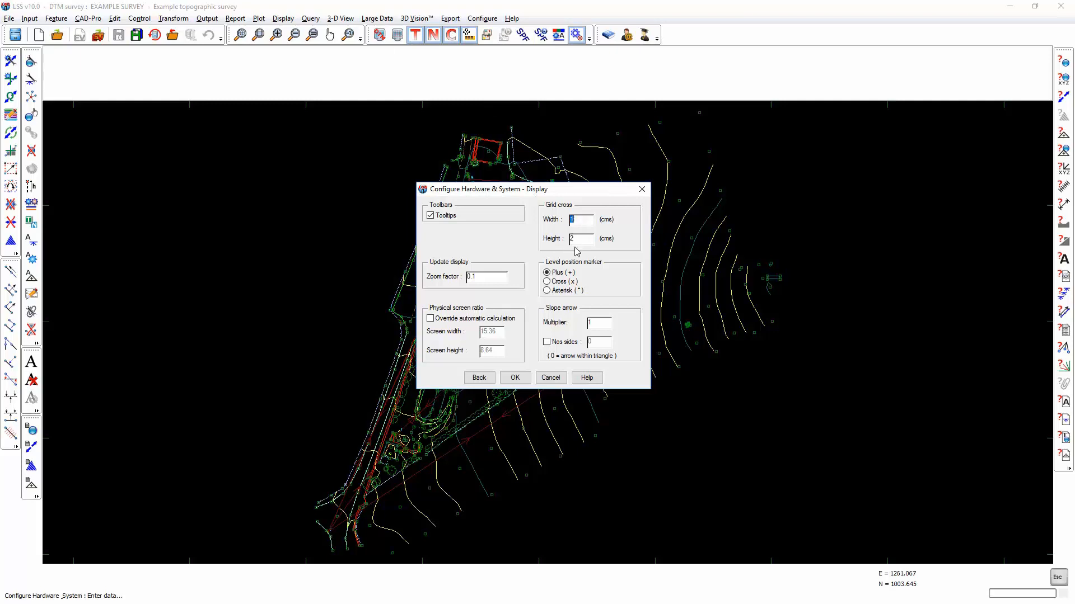
{"action": "double_click", "coordinate": [487, 276]}
{"action": "double_click", "coordinate": [600, 324]}
{"action": "left_click", "coordinate": [547, 343]}
{"action": "left_click", "coordinate": [547, 342]}
{"action": "left_click", "coordinate": [515, 378]}
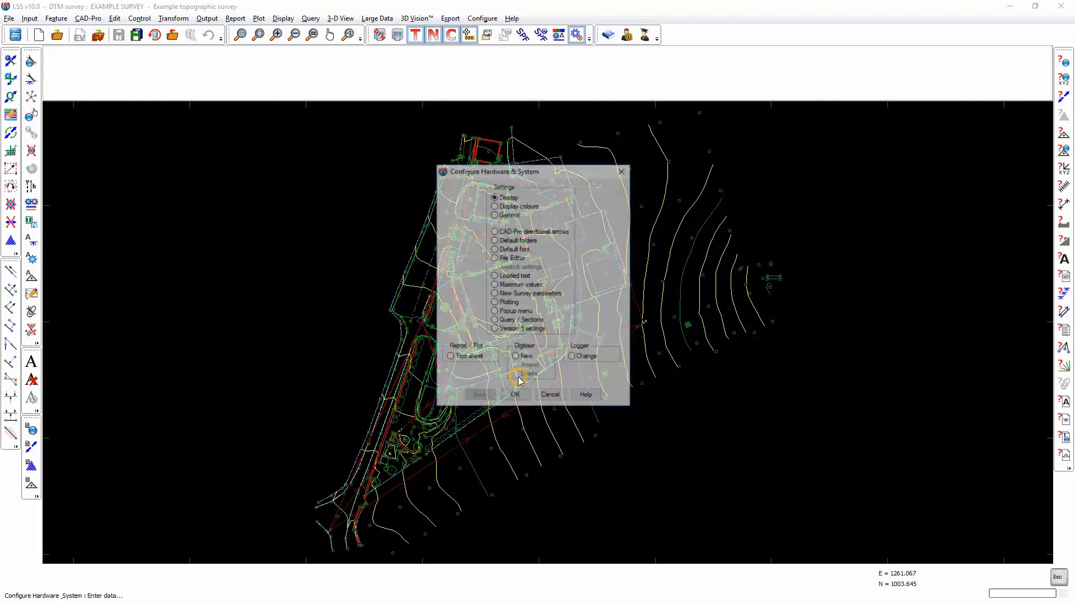
Switch the highlight colour in the Display colours settings to the custom red colour and save the configuration
{"action": "left_click", "coordinate": [500, 206]}
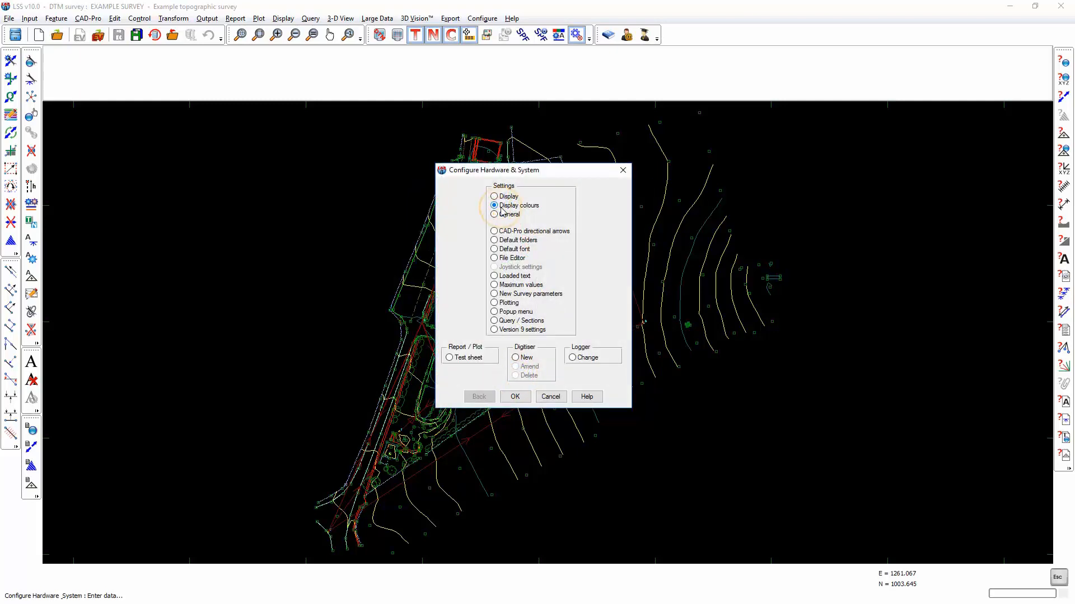
{"action": "left_click", "coordinate": [515, 397]}
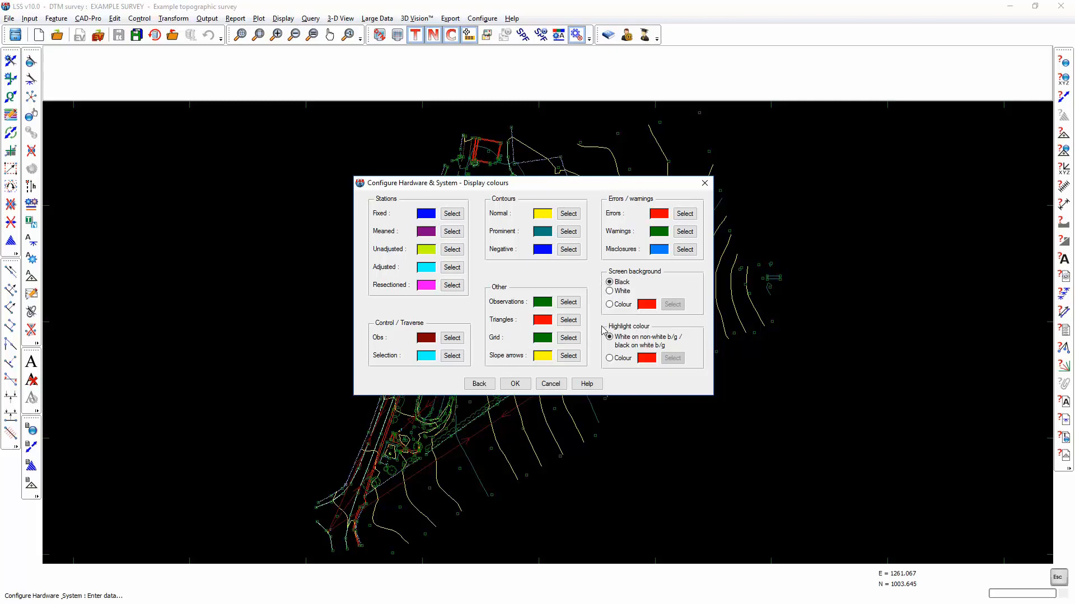
{"action": "left_click", "coordinate": [609, 358]}
{"action": "left_click", "coordinate": [537, 382]}
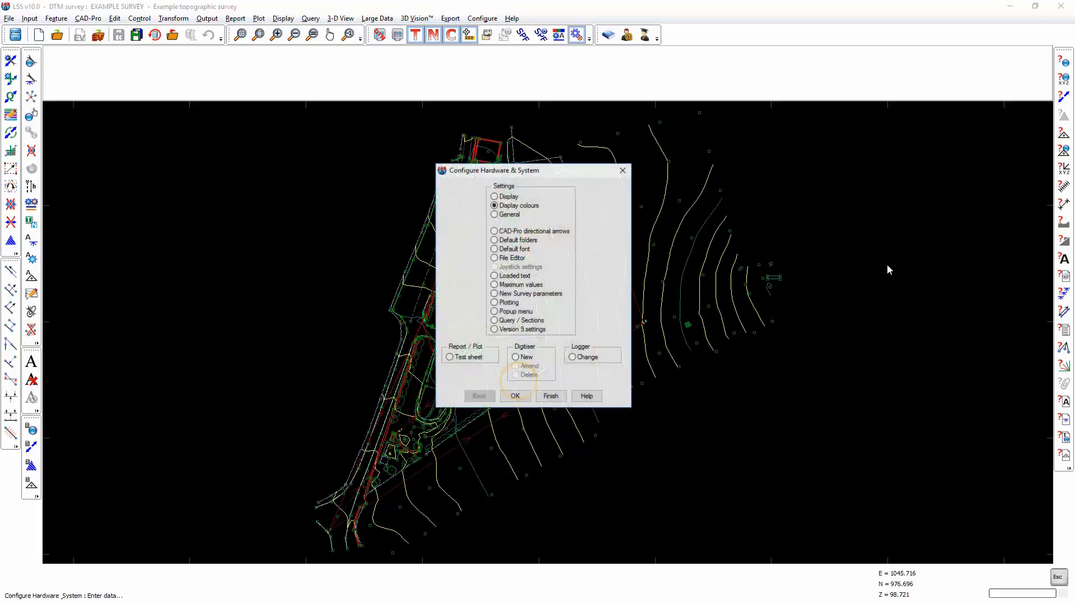
{"action": "left_click", "coordinate": [552, 396]}
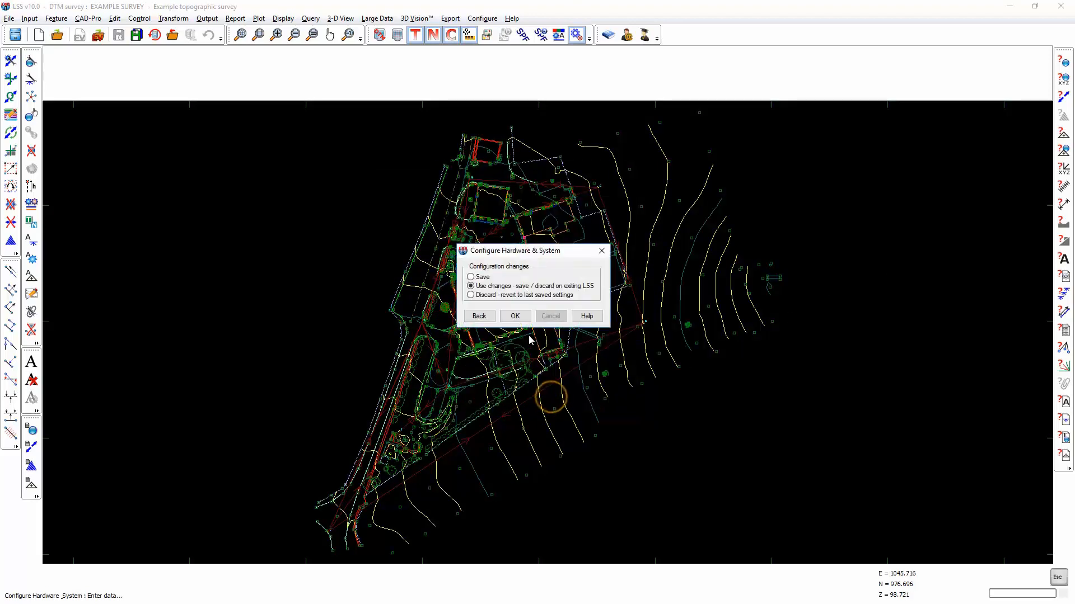
{"action": "left_click", "coordinate": [479, 277]}
{"action": "left_click", "coordinate": [513, 315]}
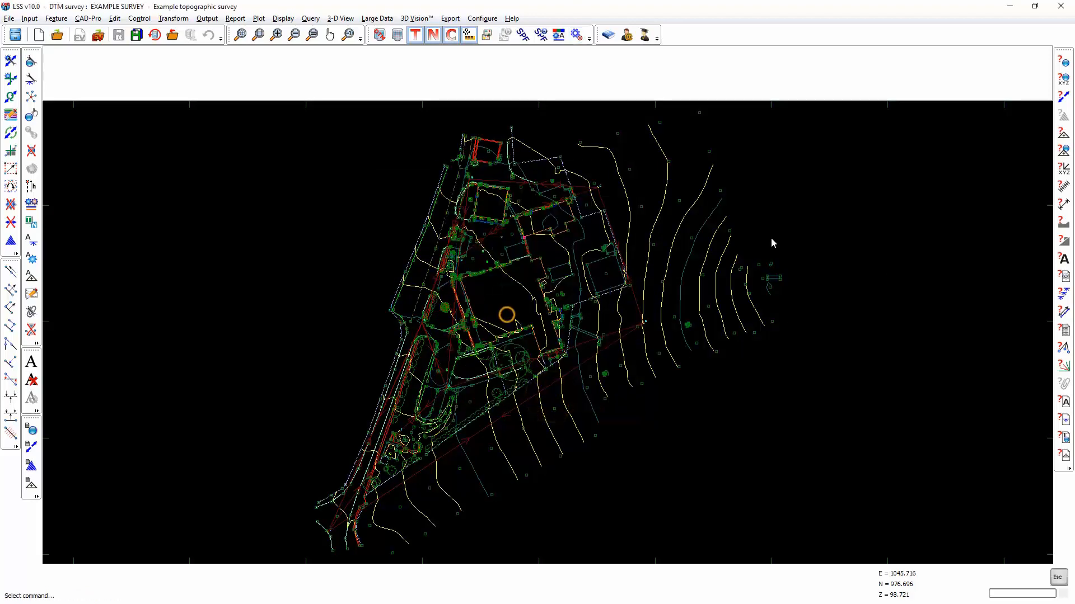
Query the distance between observations 326 and 323 in the Obs to Obs mode
{"action": "left_click", "coordinate": [1063, 204]}
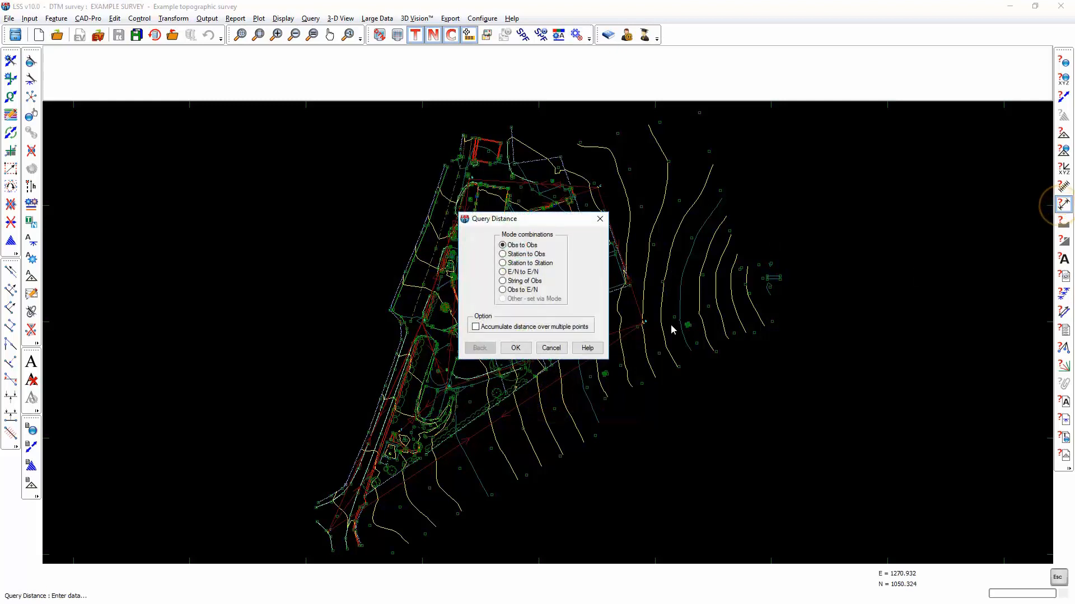
{"action": "left_click", "coordinate": [514, 350]}
{"action": "left_click", "coordinate": [702, 276]}
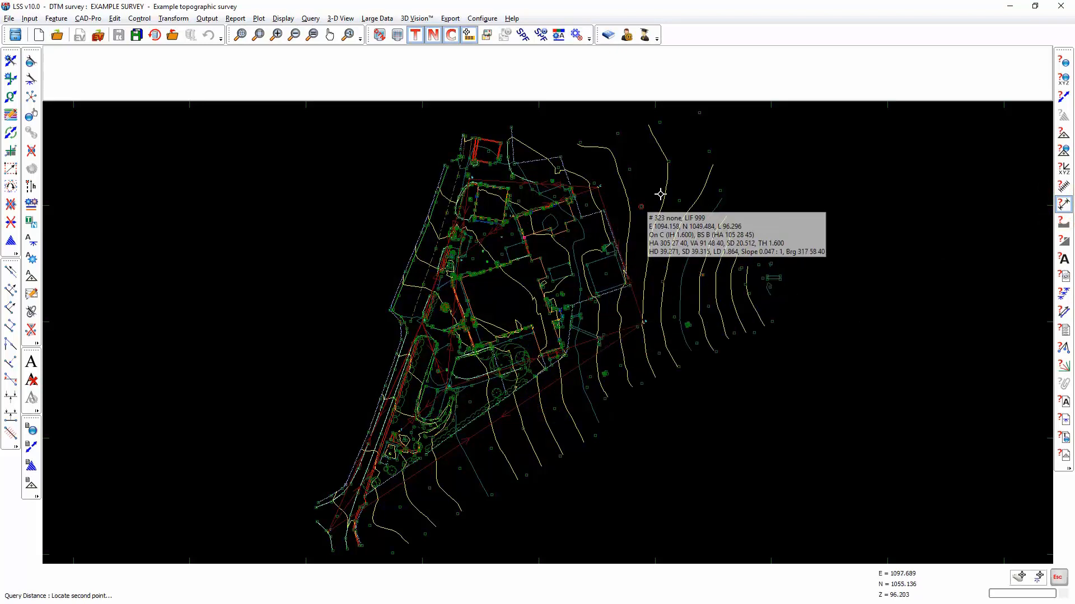
{"action": "left_click", "coordinate": [646, 223]}
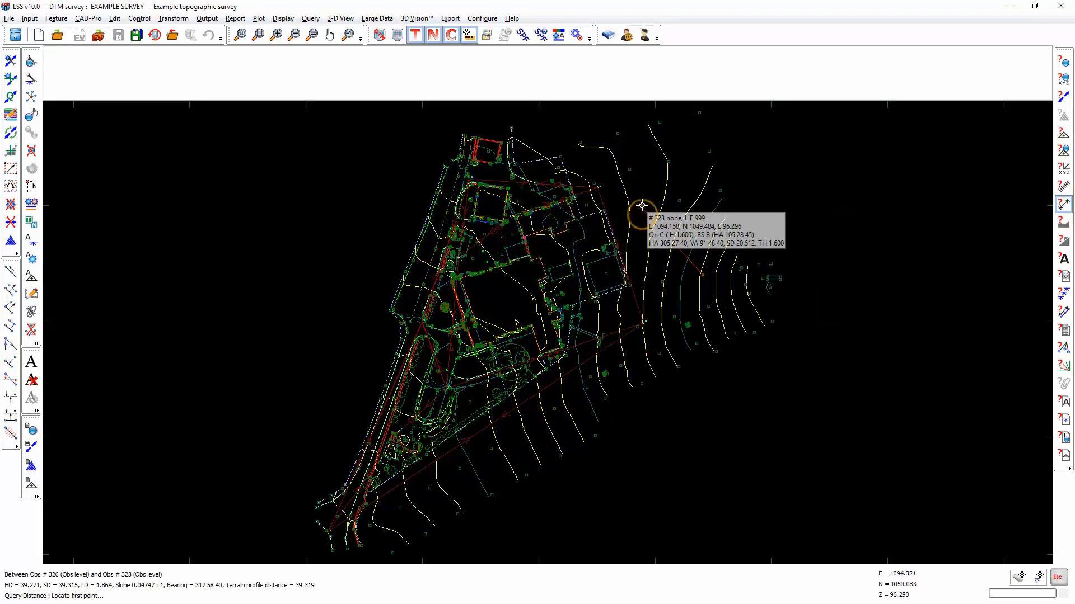
Set the highlight colour to white on non-white / black on white background and finish configuring with the Use changes option
{"action": "left_click", "coordinate": [576, 35]}
{"action": "left_click", "coordinate": [515, 397]}
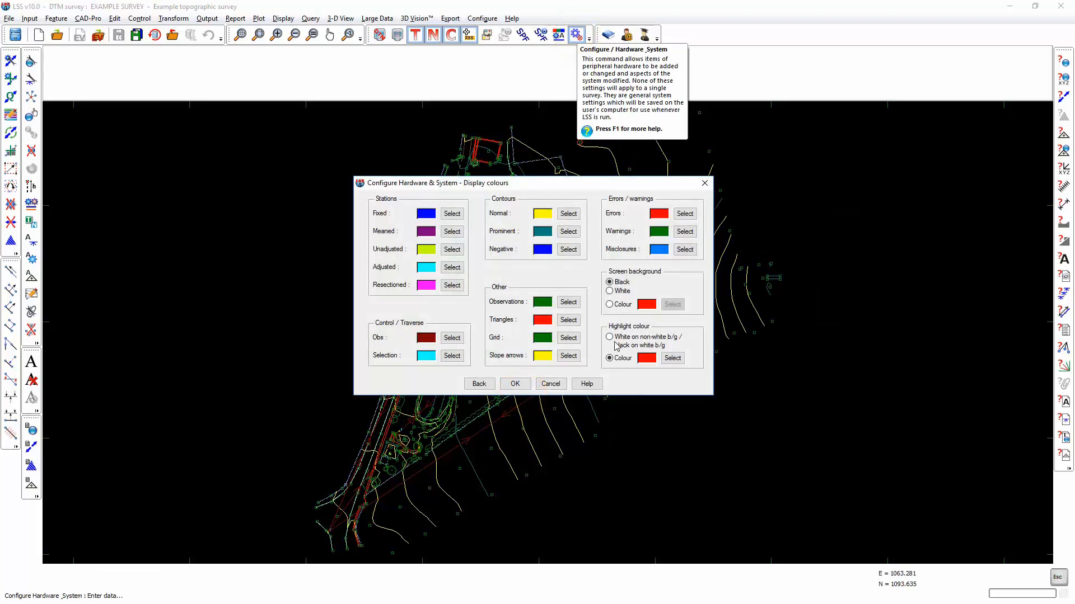
{"action": "left_click", "coordinate": [609, 338]}
{"action": "left_click", "coordinate": [514, 383]}
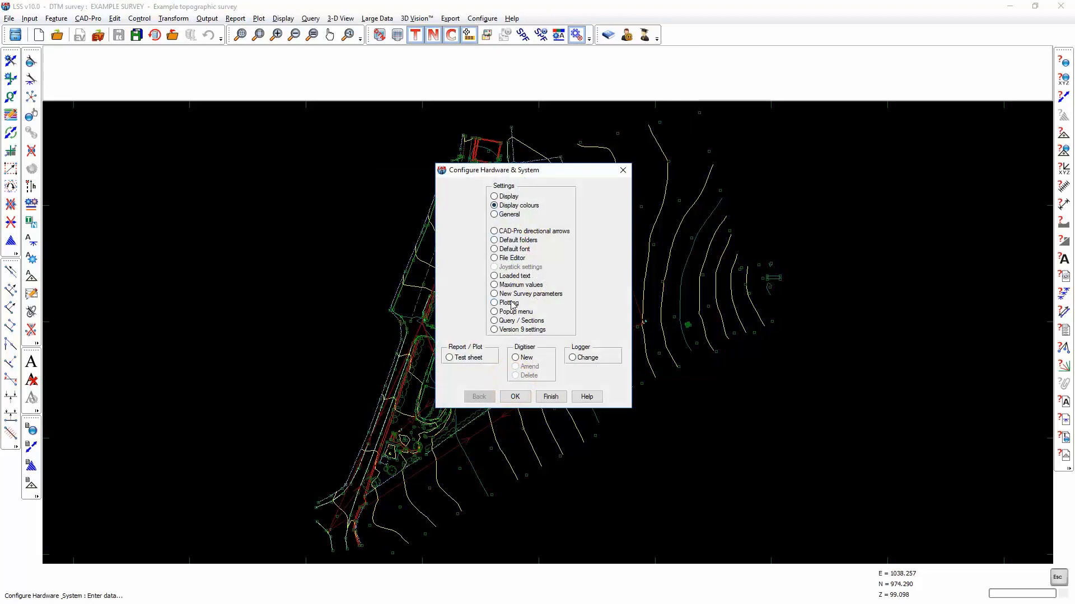
{"action": "left_click", "coordinate": [551, 396]}
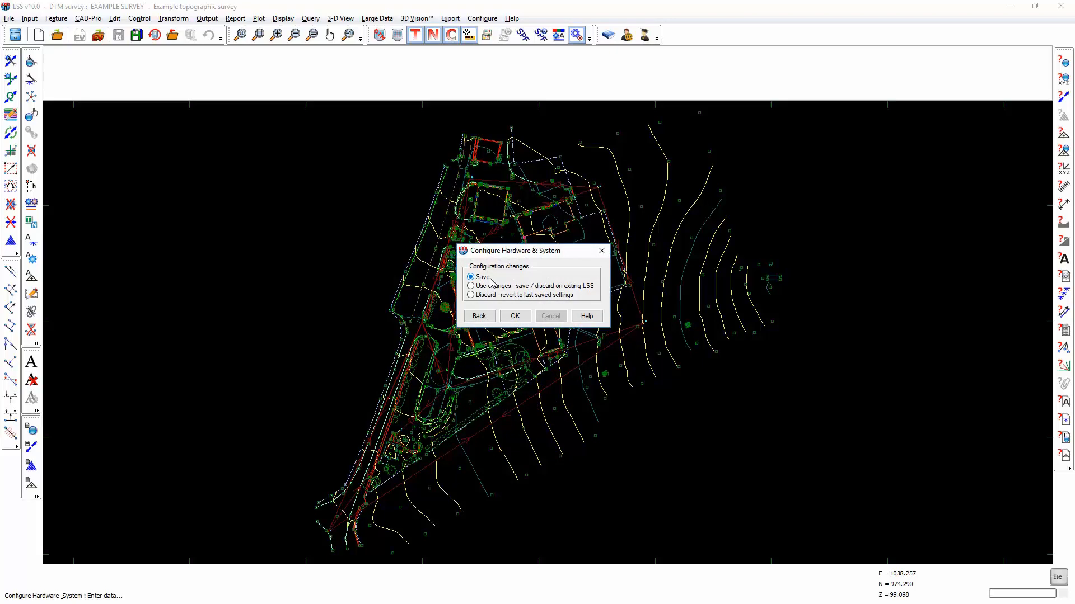
{"action": "left_click", "coordinate": [489, 289]}
{"action": "left_click", "coordinate": [514, 315]}
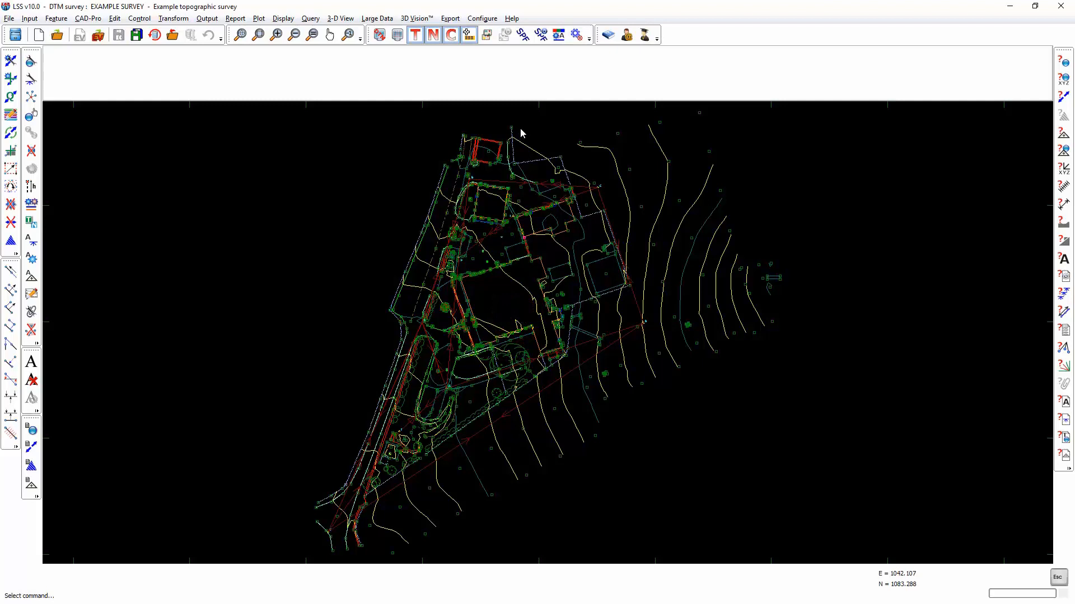
In the General settings, set edit changes to redisplay automatically when the display takes less than .2 seconds
{"action": "left_click", "coordinate": [577, 35]}
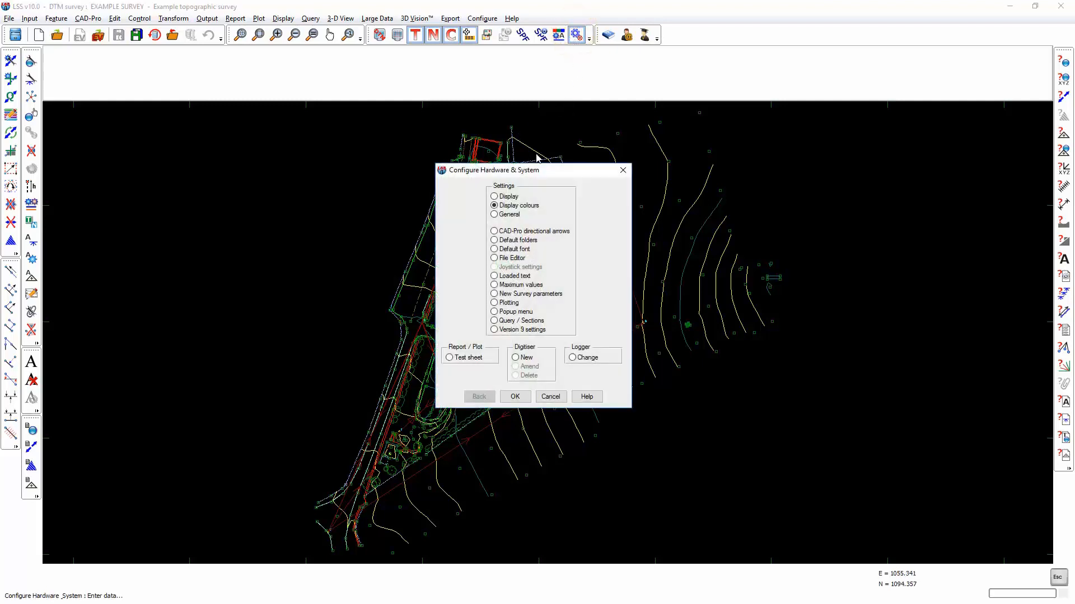
{"action": "left_click", "coordinate": [509, 215]}
{"action": "left_click", "coordinate": [520, 398]}
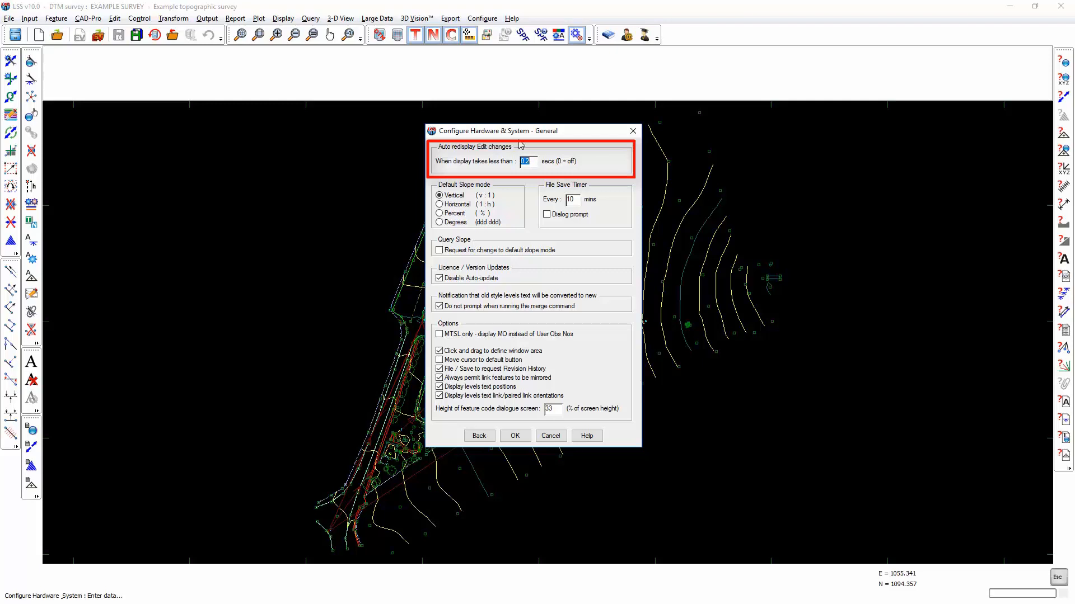
{"action": "left_click_drag", "start_coordinate": [534, 160], "coordinate": [514, 160]}
{"action": "type", "text": "0"}
{"action": "double_click", "coordinate": [527, 162]}
{"action": "type", "text": "2"}
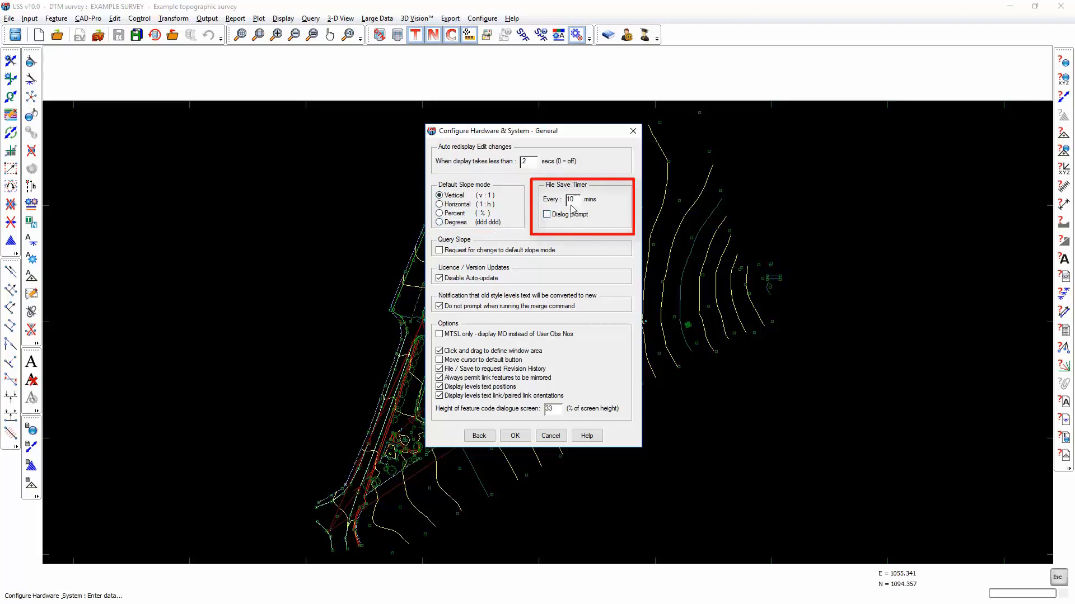
Try the dialog prompt option of the file save timer
{"action": "left_click", "coordinate": [547, 215]}
{"action": "double_click", "coordinate": [575, 203]}
{"action": "left_click", "coordinate": [547, 216]}
{"action": "double_click", "coordinate": [570, 199]}
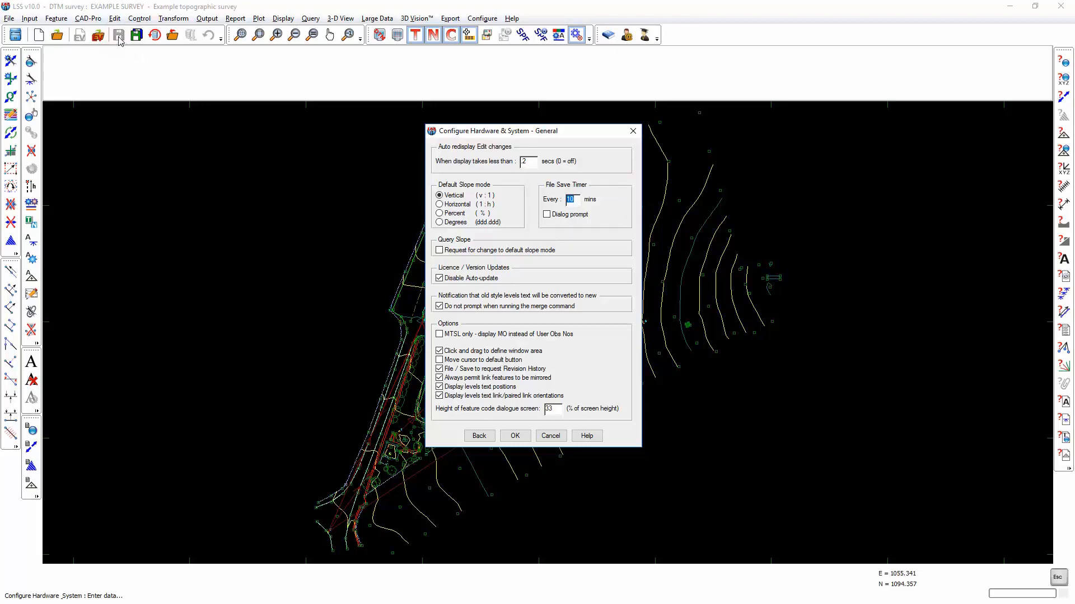
Turn off the Disable Auto-update option for licence and version updates and accept the General settings
{"action": "left_click", "coordinate": [440, 278]}
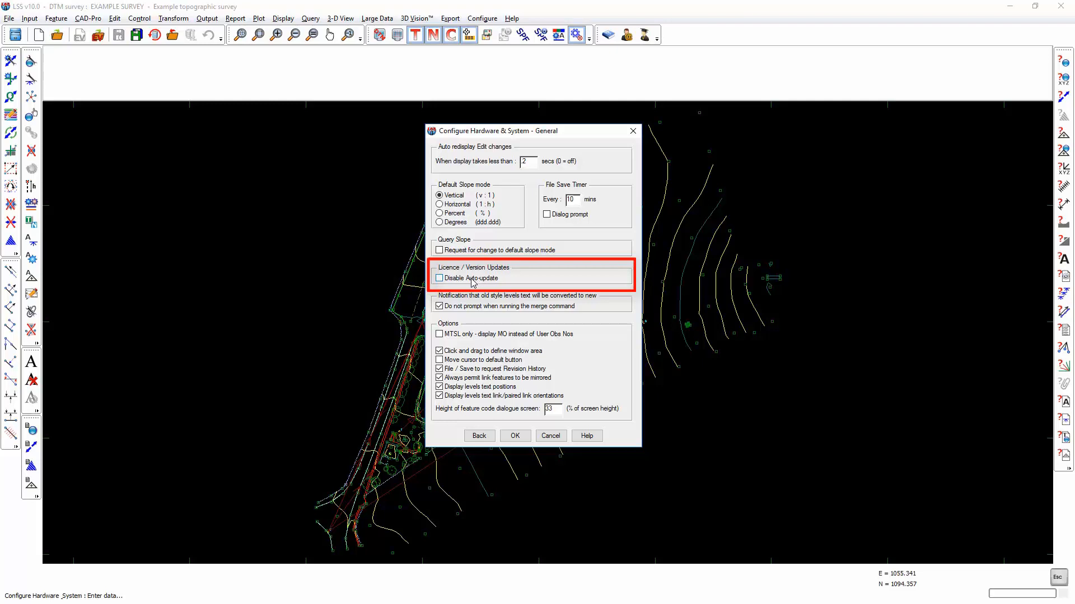
{"action": "left_click", "coordinate": [440, 278]}
{"action": "left_click", "coordinate": [440, 278]}
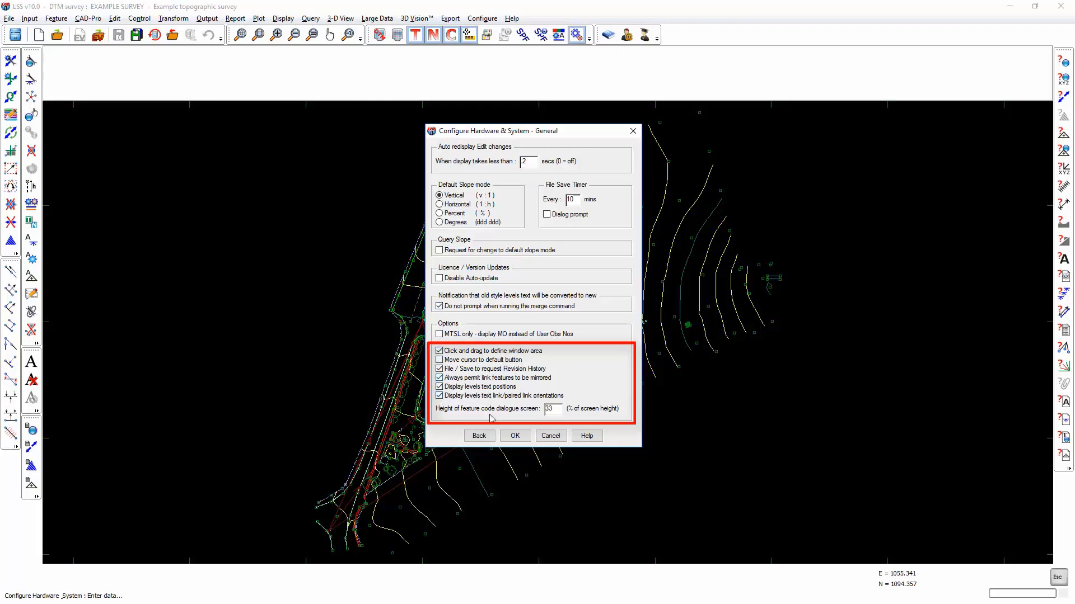
{"action": "left_click", "coordinate": [514, 436]}
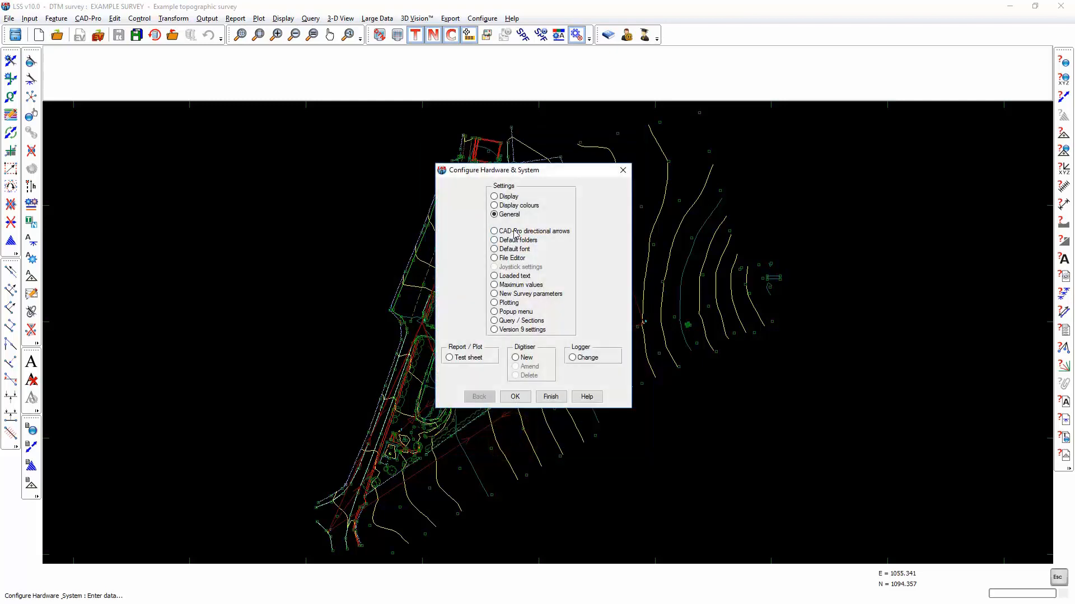
Review the CAD-Pro directional arrow size and the default folder settings
{"action": "left_click", "coordinate": [514, 232]}
{"action": "left_click", "coordinate": [514, 397]}
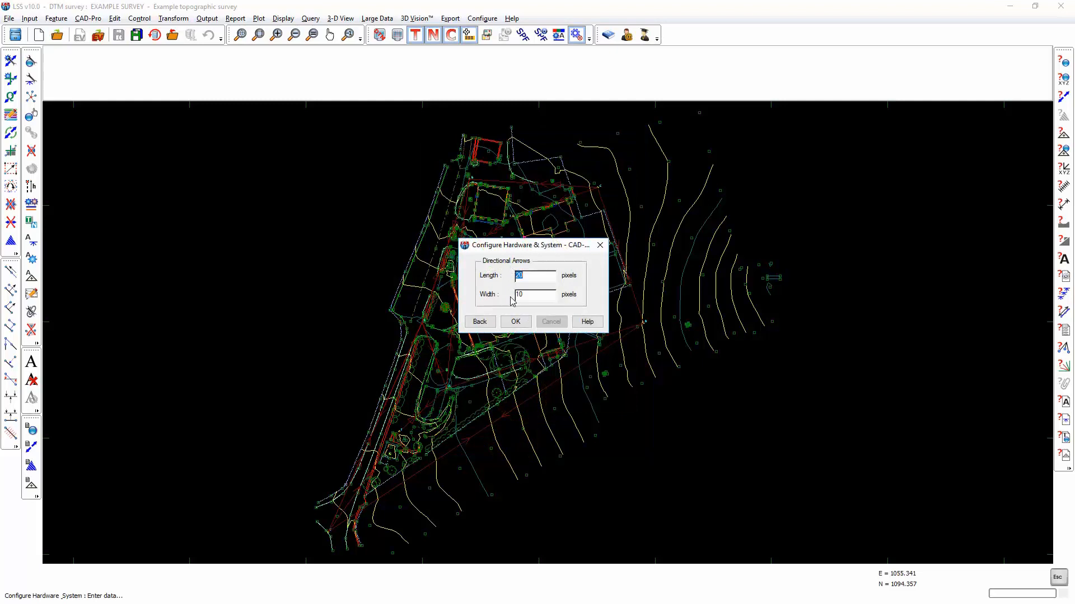
{"action": "left_click", "coordinate": [481, 325]}
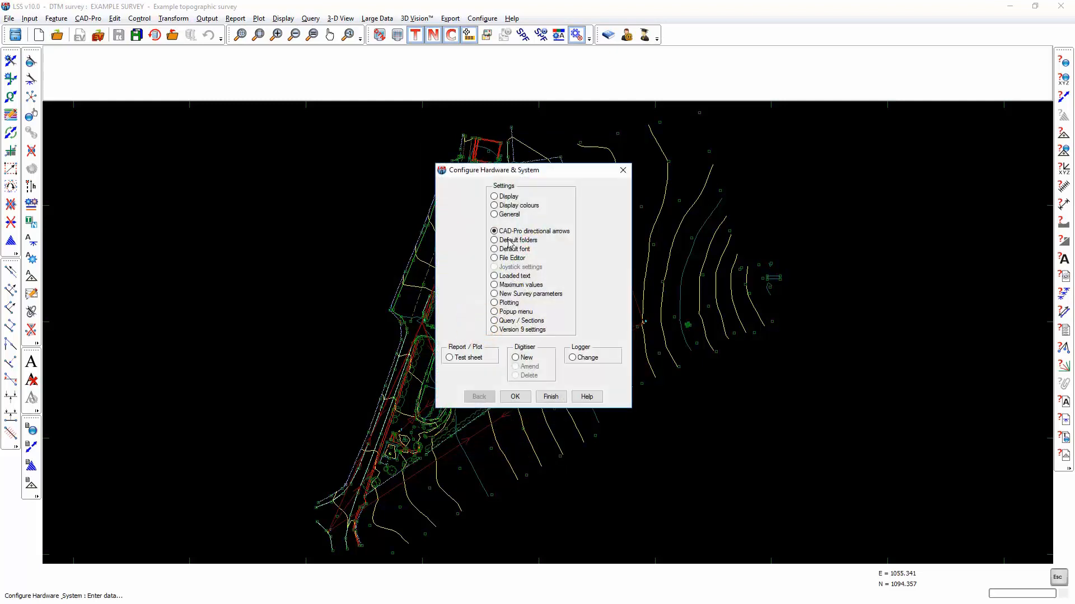
{"action": "left_click", "coordinate": [509, 240]}
{"action": "left_click", "coordinate": [514, 396]}
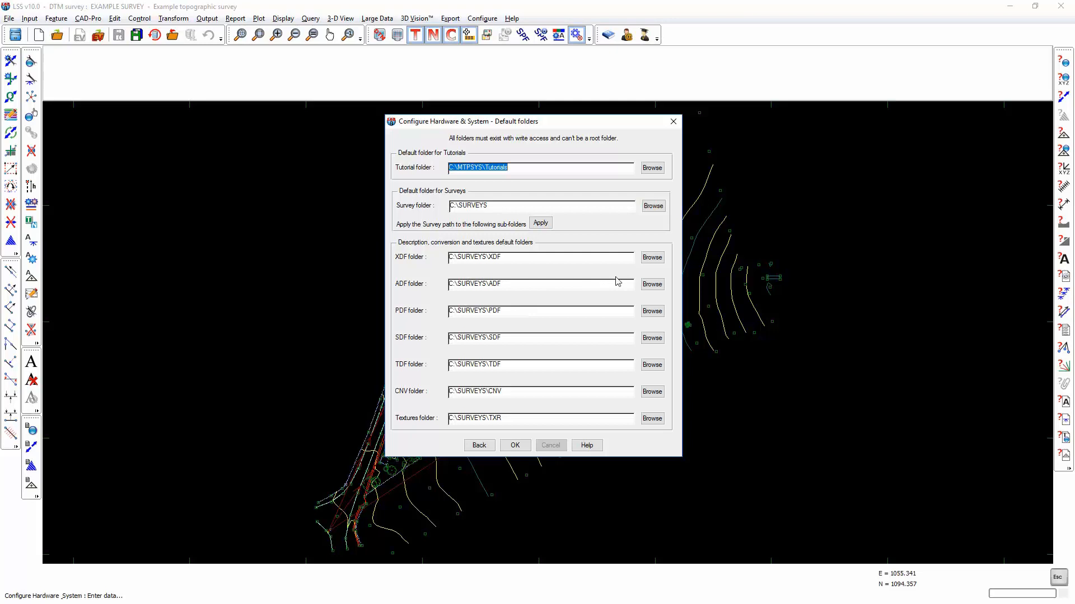
{"action": "left_click", "coordinate": [487, 446]}
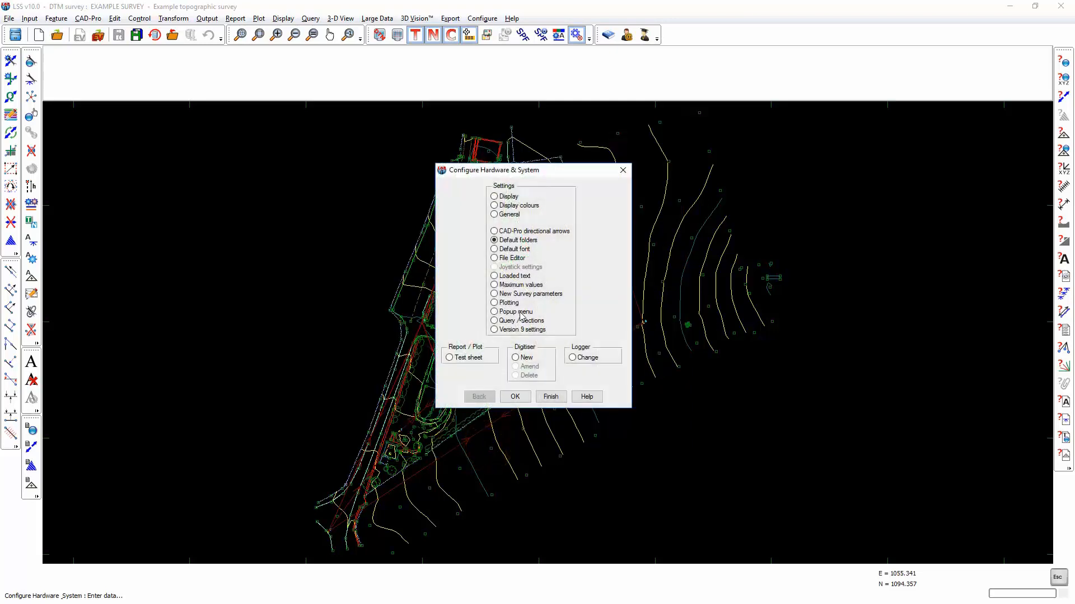
Review the File Editor choices and the Loaded text settings for point feature descriptions
{"action": "left_click", "coordinate": [519, 249]}
{"action": "left_click", "coordinate": [519, 258]}
{"action": "left_click", "coordinate": [508, 398]}
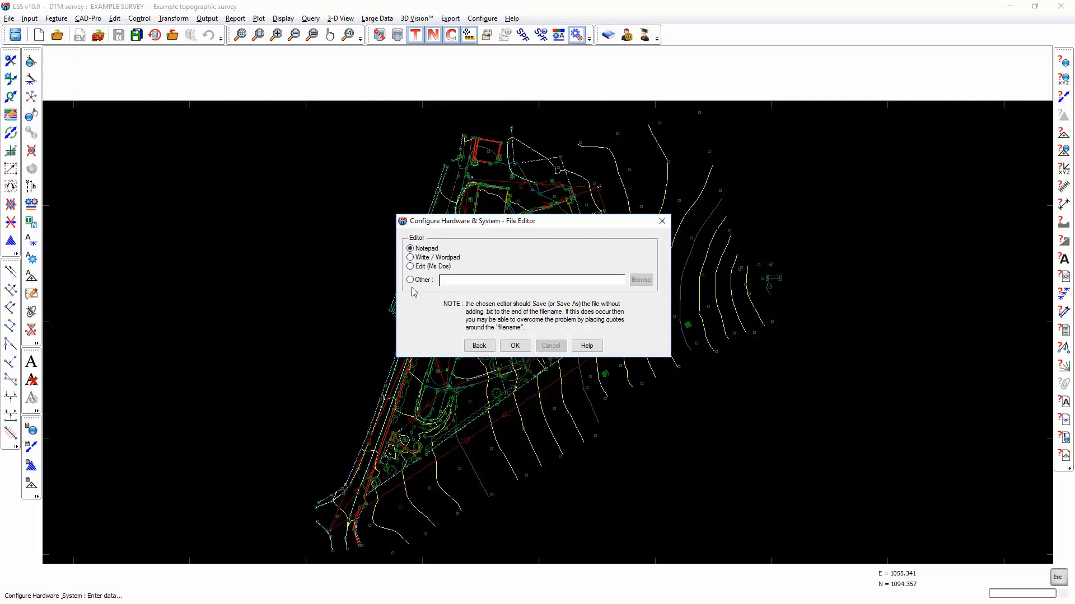
{"action": "left_click", "coordinate": [481, 346]}
{"action": "left_click", "coordinate": [514, 396]}
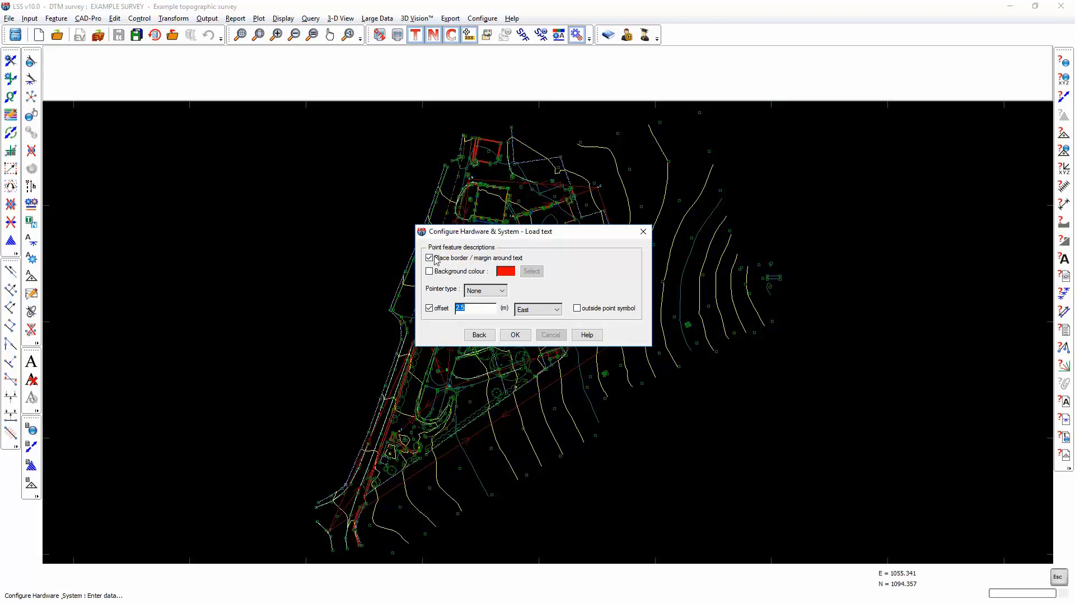
{"action": "left_click", "coordinate": [477, 337]}
Review the Maximum values settings for design offsets, changeovers, grid interval and external application timeout
{"action": "left_click", "coordinate": [512, 285]}
{"action": "left_click", "coordinate": [515, 398]}
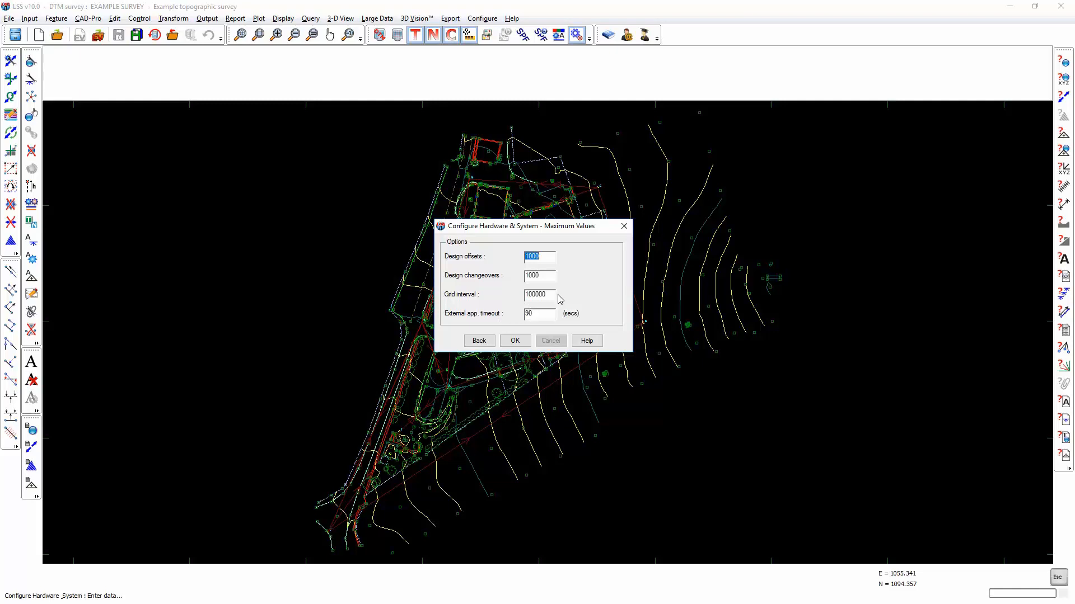
{"action": "left_click", "coordinate": [484, 342]}
Review the default parameters for new surveys, including the path of the prototype survey to copy
{"action": "left_click", "coordinate": [511, 294]}
{"action": "left_click", "coordinate": [515, 395]}
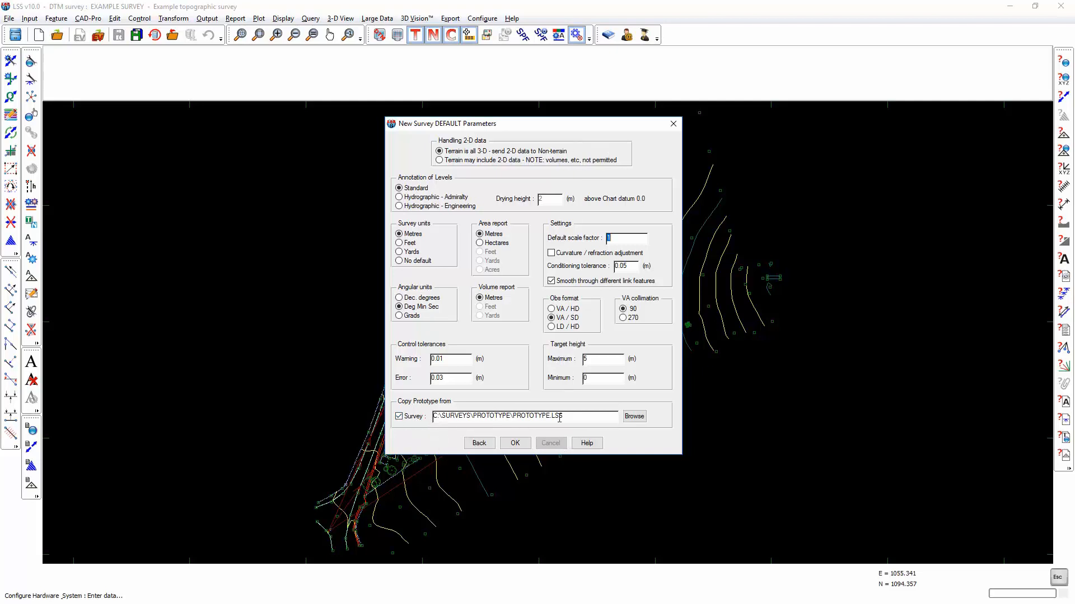
{"action": "left_click_drag", "start_coordinate": [586, 418], "coordinate": [422, 420]}
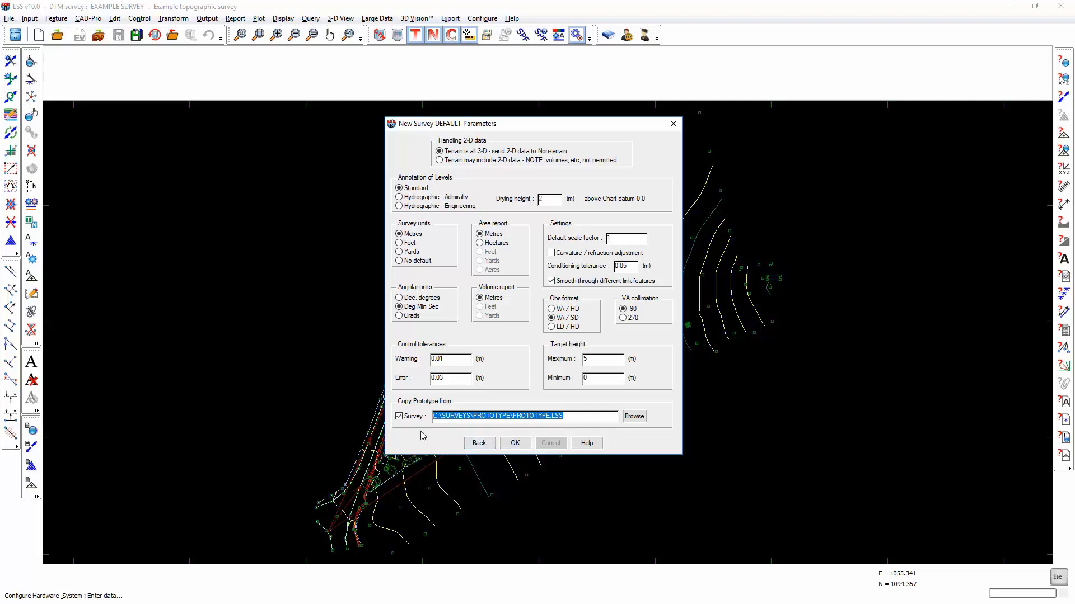
{"action": "left_click", "coordinate": [480, 444]}
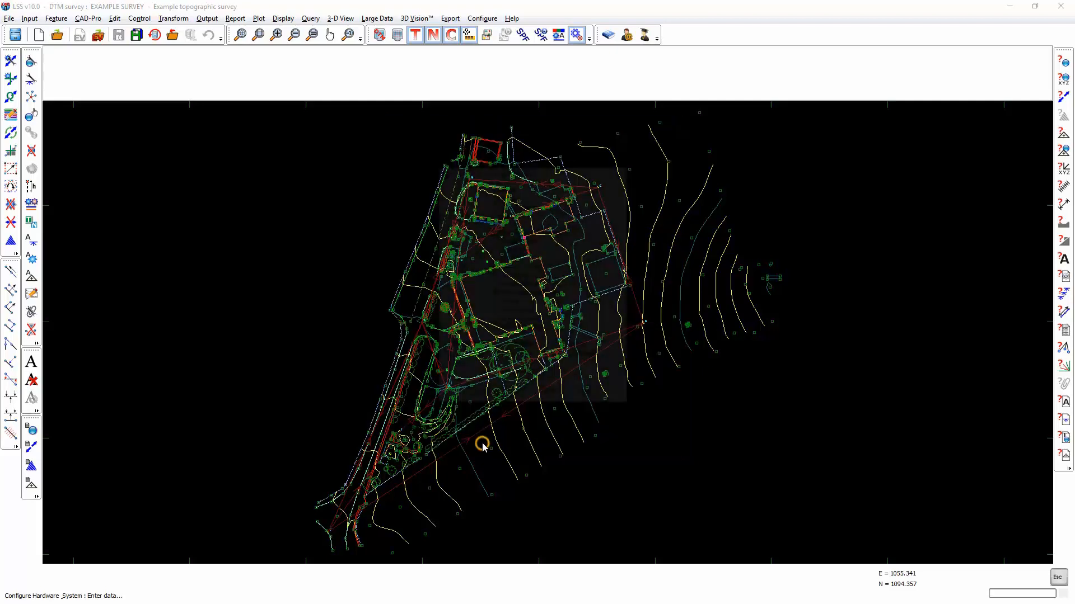
Review the Plotting settings for default line width and level position marker
{"action": "left_click", "coordinate": [506, 303]}
{"action": "left_click", "coordinate": [515, 397]}
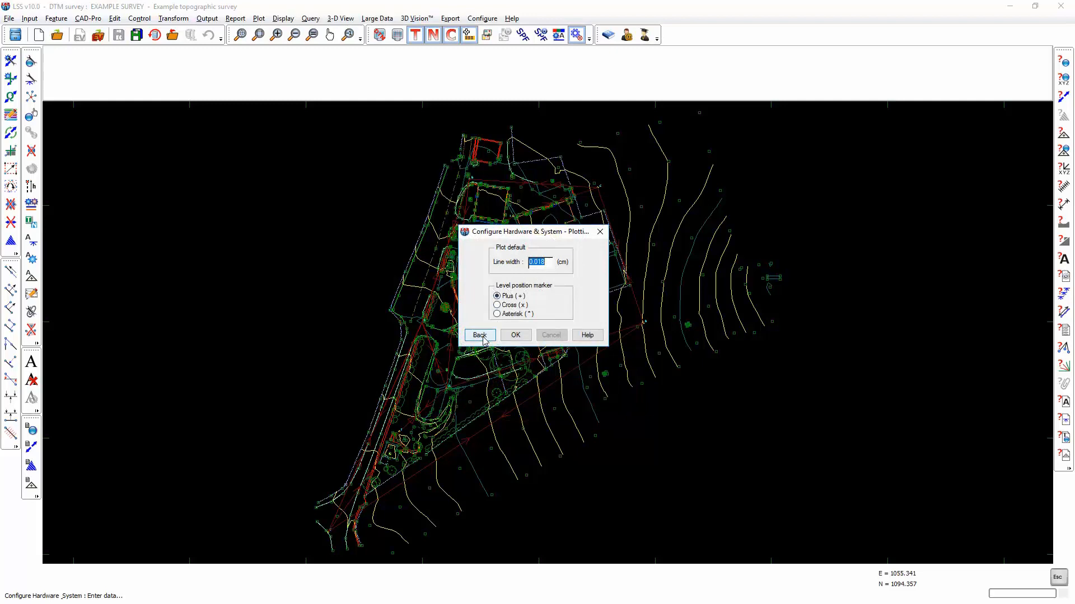
{"action": "left_click", "coordinate": [479, 335]}
Review the Popup menu settings and examine the popup commands offered over the open surface east of the buildings
{"action": "left_click", "coordinate": [506, 311]}
{"action": "left_click", "coordinate": [513, 397]}
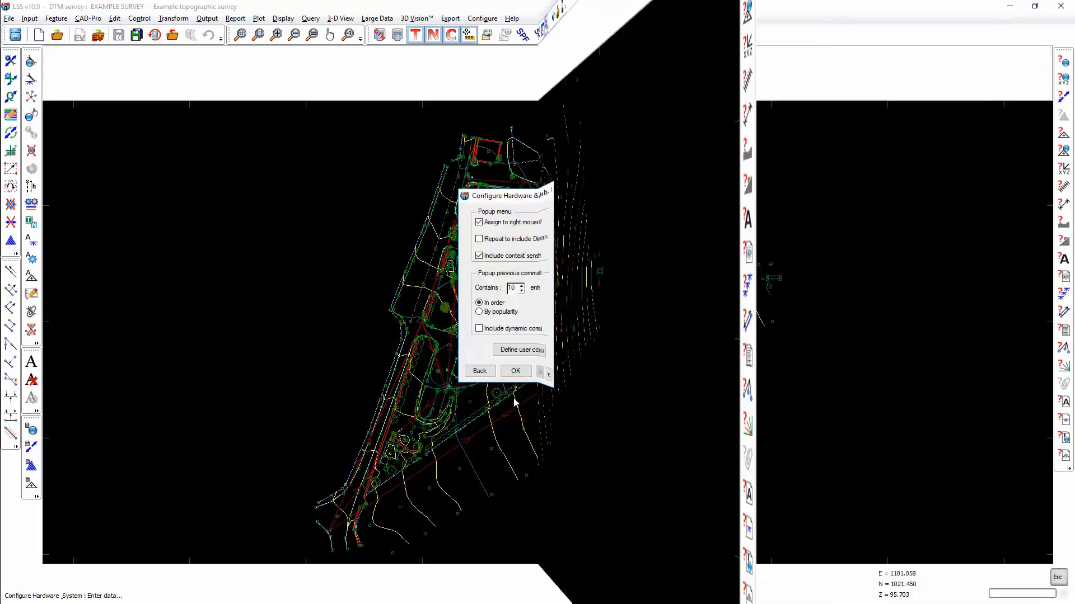
{"action": "right_click", "coordinate": [654, 261]}
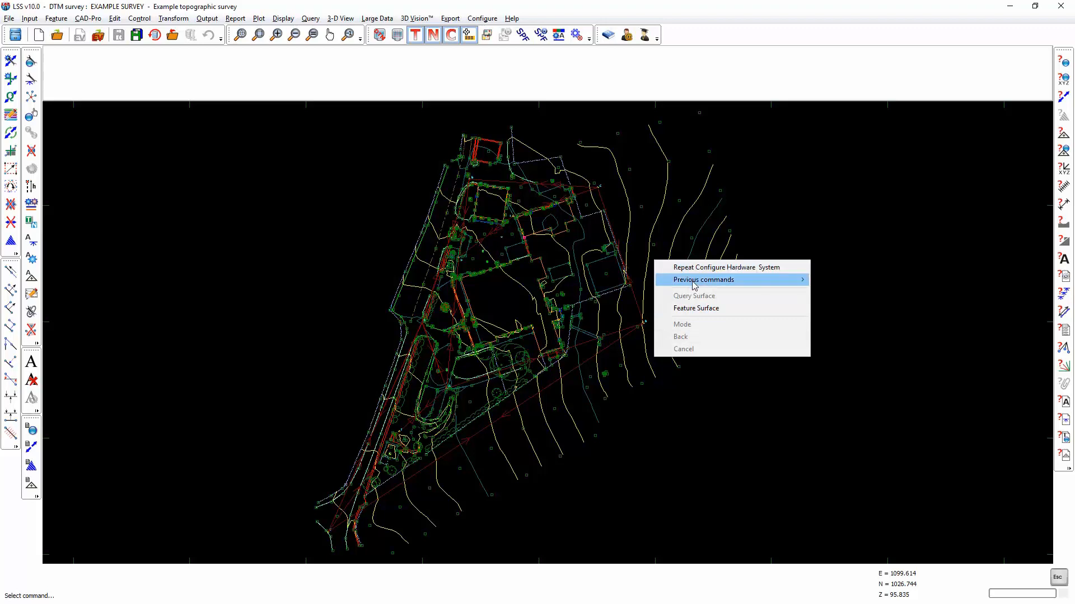
{"action": "mouse_move", "coordinate": [695, 285]}
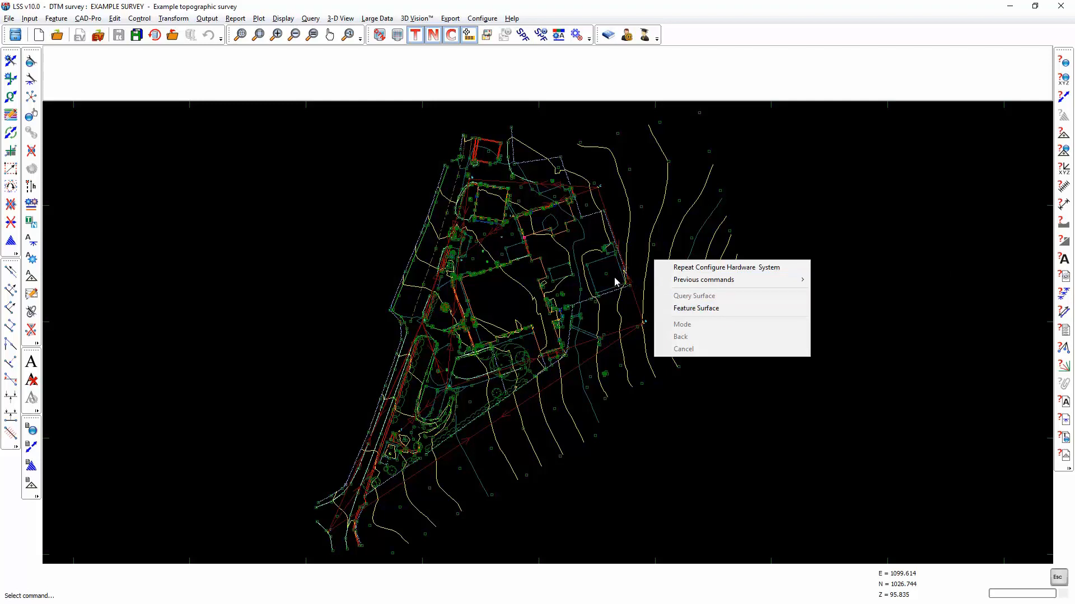
{"action": "left_click", "coordinate": [603, 283]}
Compare the popup commands offered on the observation inside the rectangular outline with those offered on the open surface
{"action": "scroll", "coordinate": [601, 277], "scroll_direction": "up", "scroll_amount": 5}
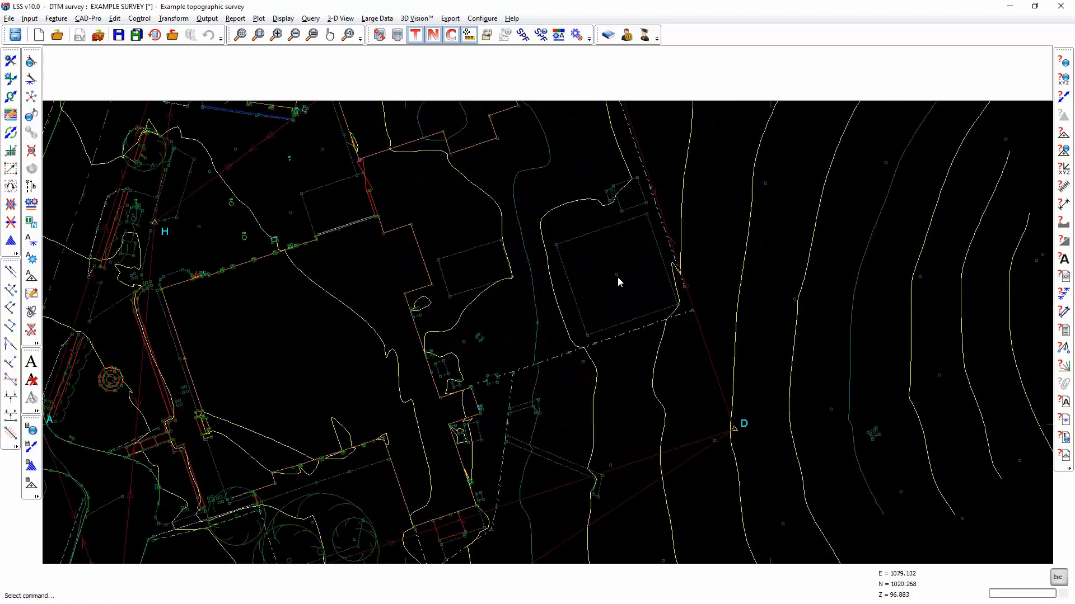
{"action": "right_click", "coordinate": [617, 274]}
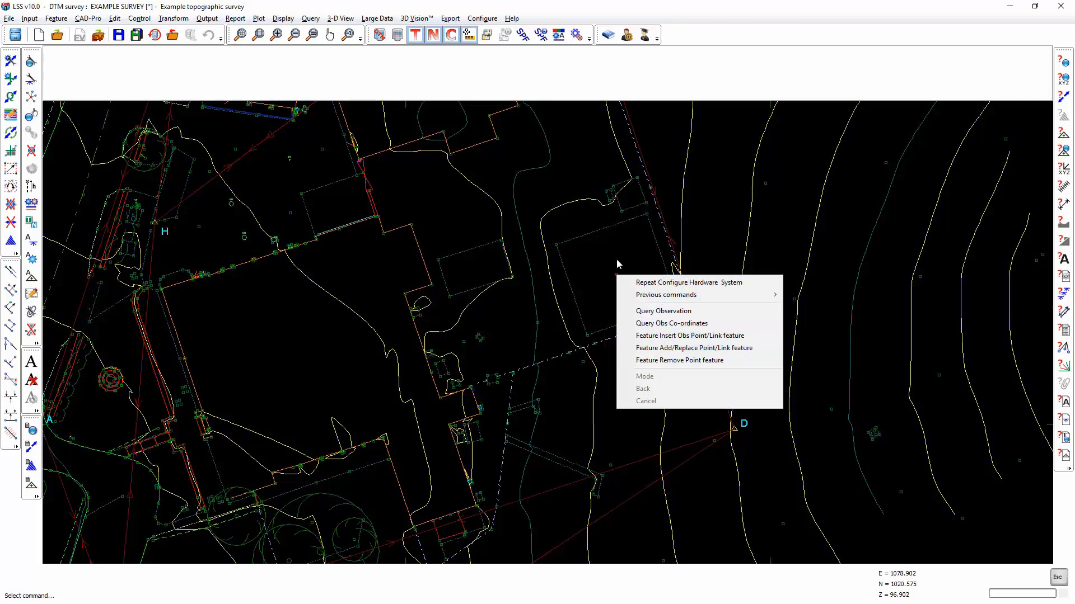
{"action": "right_click", "coordinate": [807, 247]}
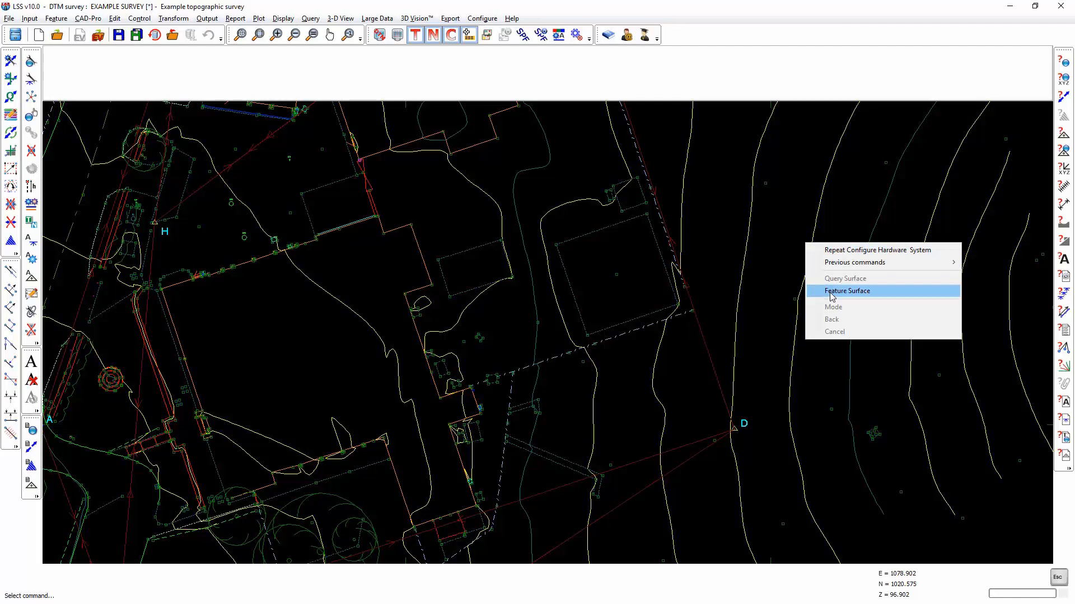
Reopen the Popup menu settings and leave Display commands excluded from the repeat option
{"action": "left_click", "coordinate": [575, 35]}
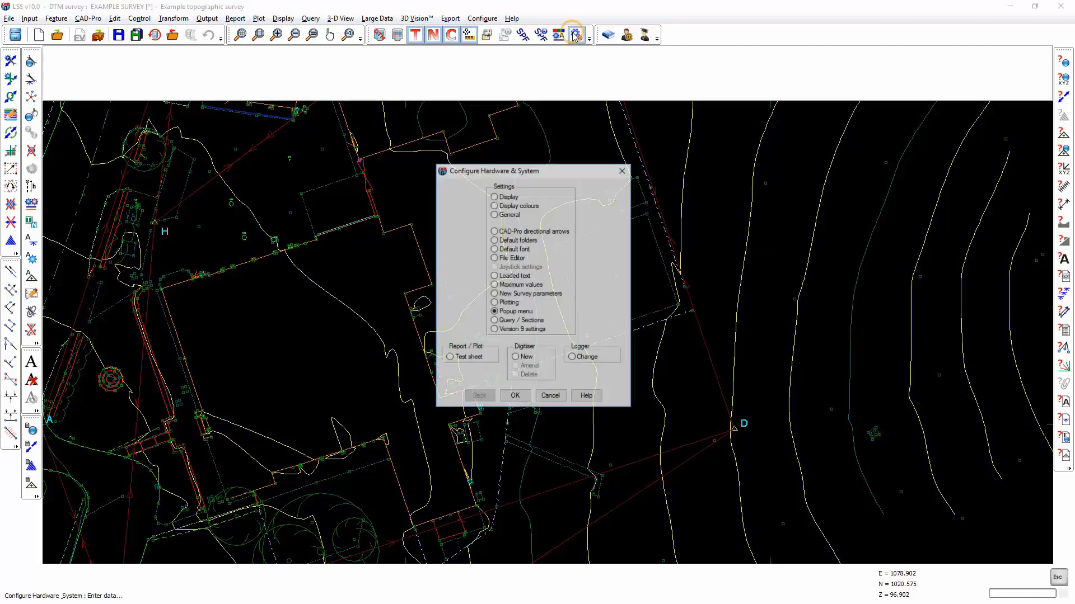
{"action": "left_click", "coordinate": [515, 395]}
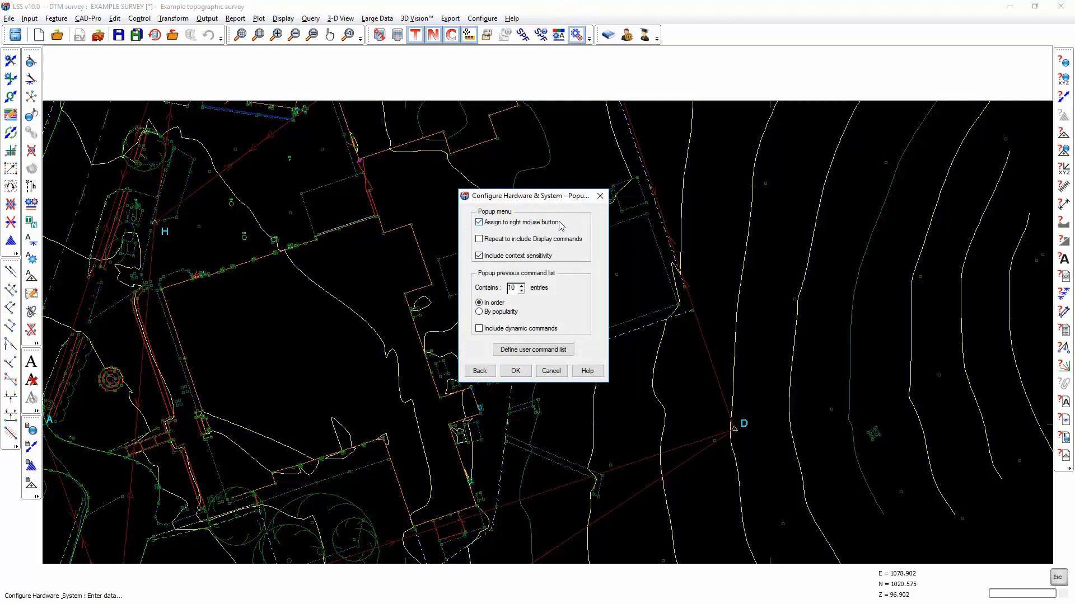
{"action": "left_click", "coordinate": [479, 240]}
{"action": "left_click", "coordinate": [479, 240]}
Set the popup previous command list to contain 5 entries, listed in order
{"action": "left_click", "coordinate": [521, 286]}
{"action": "left_click", "coordinate": [521, 286]}
{"action": "left_click", "coordinate": [521, 286]}
{"action": "left_click", "coordinate": [522, 286]}
{"action": "left_click", "coordinate": [521, 290]}
{"action": "left_click", "coordinate": [521, 290]}
{"action": "left_click", "coordinate": [521, 290]}
{"action": "left_click", "coordinate": [522, 291]}
{"action": "left_click", "coordinate": [521, 290]}
{"action": "left_click", "coordinate": [521, 291]}
{"action": "left_click", "coordinate": [521, 290]}
{"action": "left_click", "coordinate": [521, 291]}
{"action": "left_click", "coordinate": [522, 290]}
{"action": "left_click", "coordinate": [486, 312]}
{"action": "left_click", "coordinate": [495, 302]}
Define a popup user command list containing Feature Add/Replace Point/Link feature and Feature Insert Obs Point/Link feature
{"action": "left_click", "coordinate": [518, 352]}
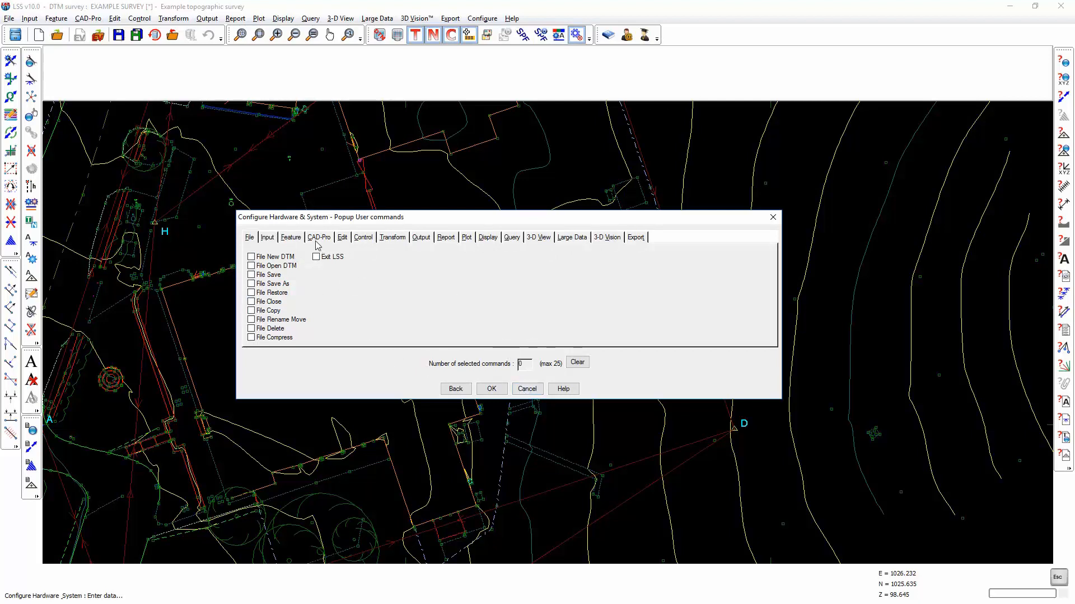
{"action": "left_click", "coordinate": [293, 240]}
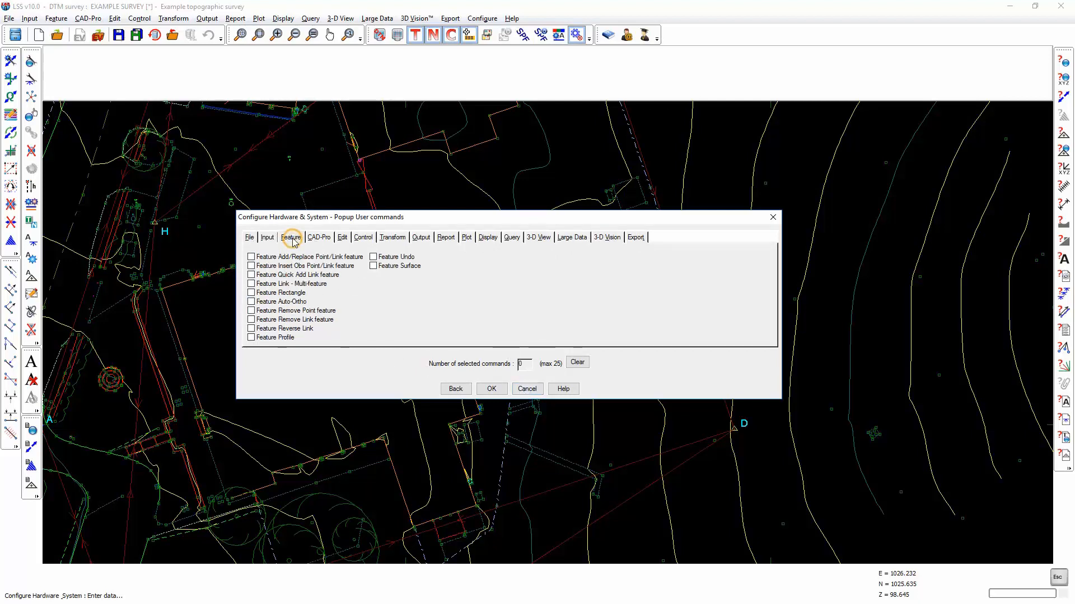
{"action": "left_click", "coordinate": [251, 257]}
{"action": "left_click", "coordinate": [251, 266]}
{"action": "left_click", "coordinate": [494, 390]}
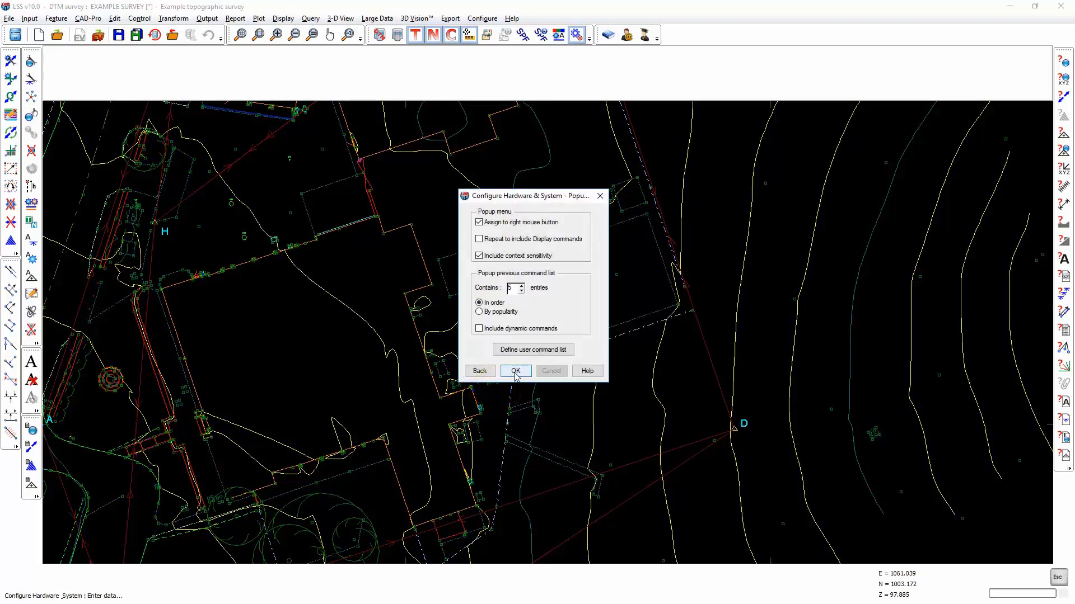
Accept the Popup menu settings and save the configuration changes
{"action": "left_click", "coordinate": [515, 372]}
{"action": "left_click", "coordinate": [542, 392]}
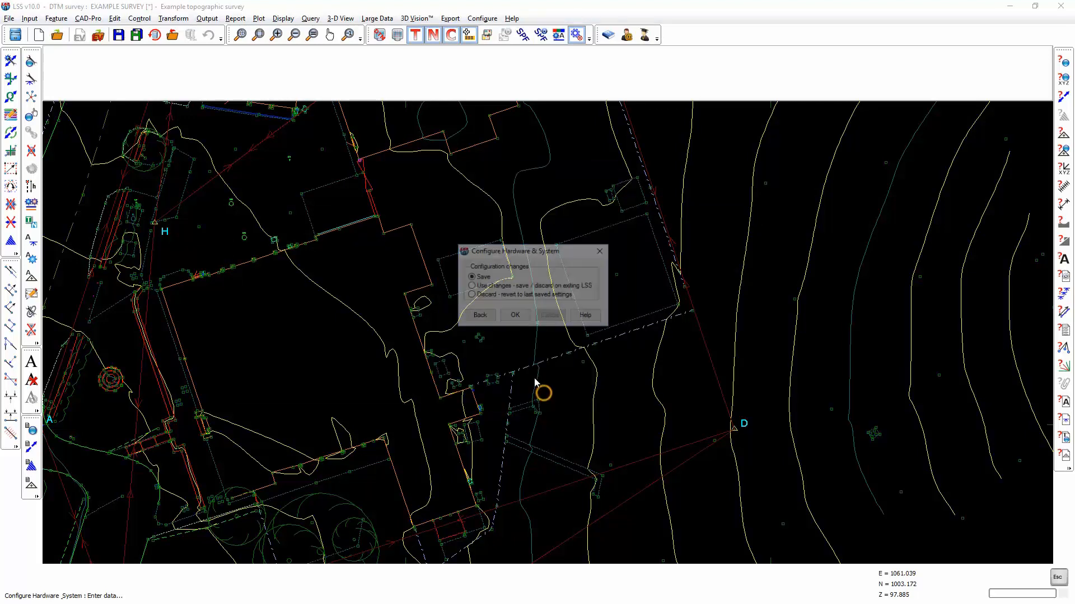
{"action": "left_click", "coordinate": [513, 317]}
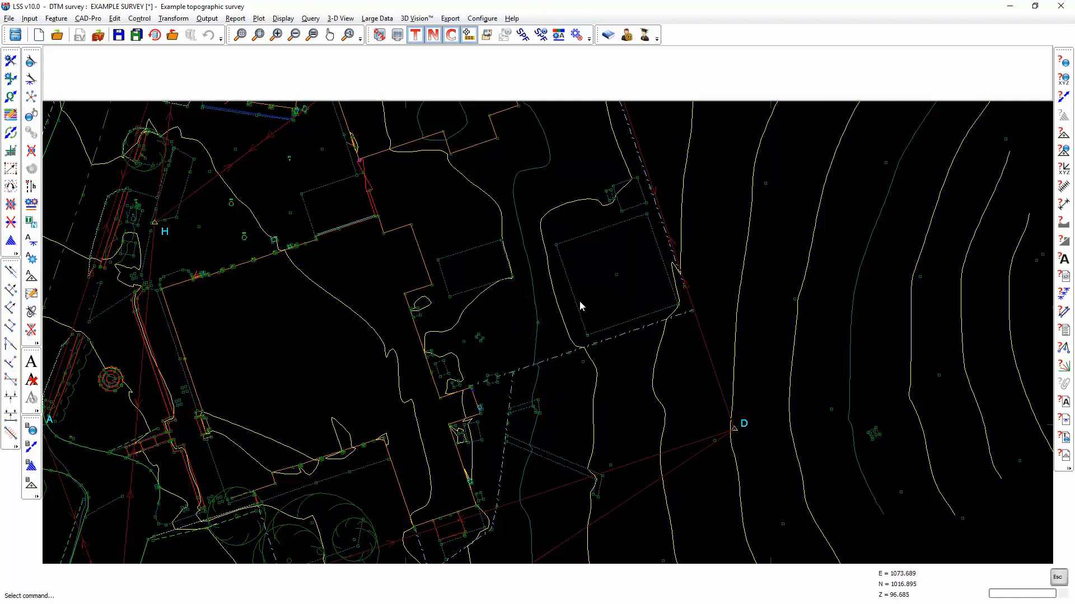
Check the popup menu on the observation, both idle and during Query XYZ, and bring up the Mode location options from it
{"action": "right_click", "coordinate": [616, 273]}
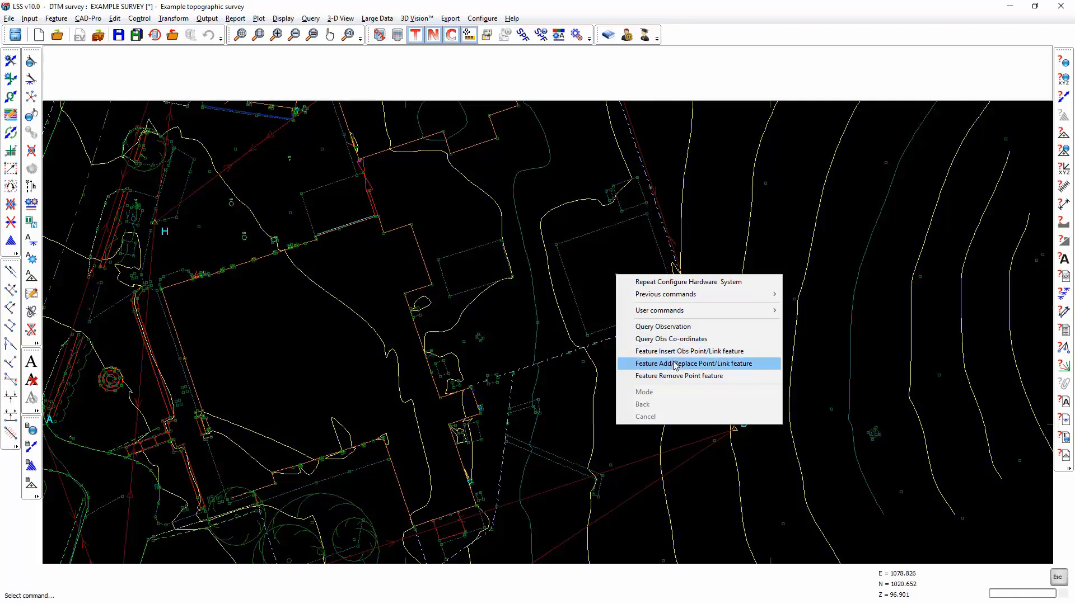
{"action": "left_click", "coordinate": [1062, 168]}
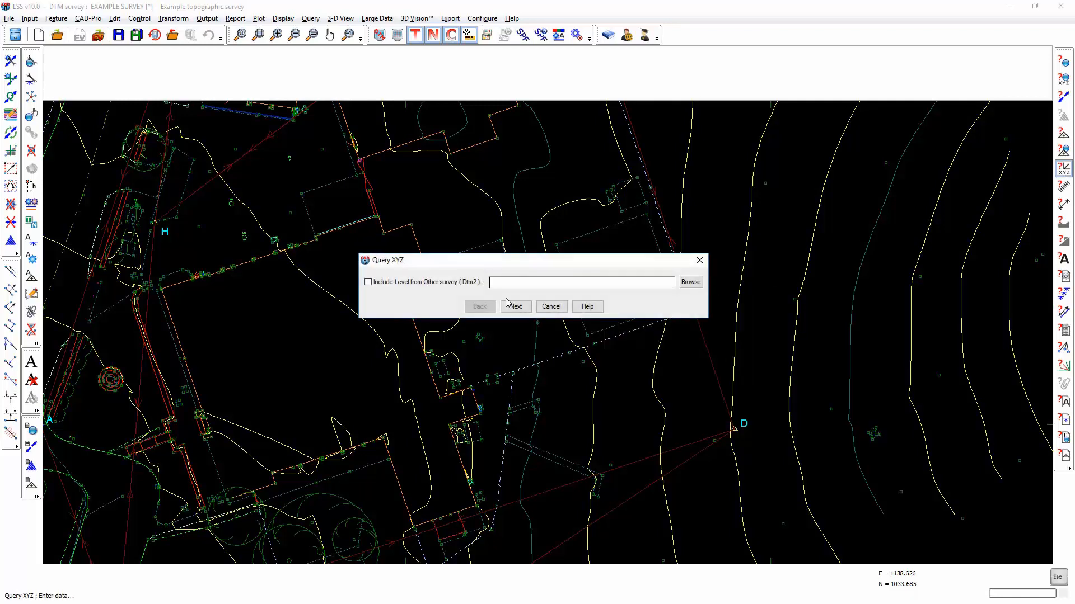
{"action": "left_click", "coordinate": [506, 301]}
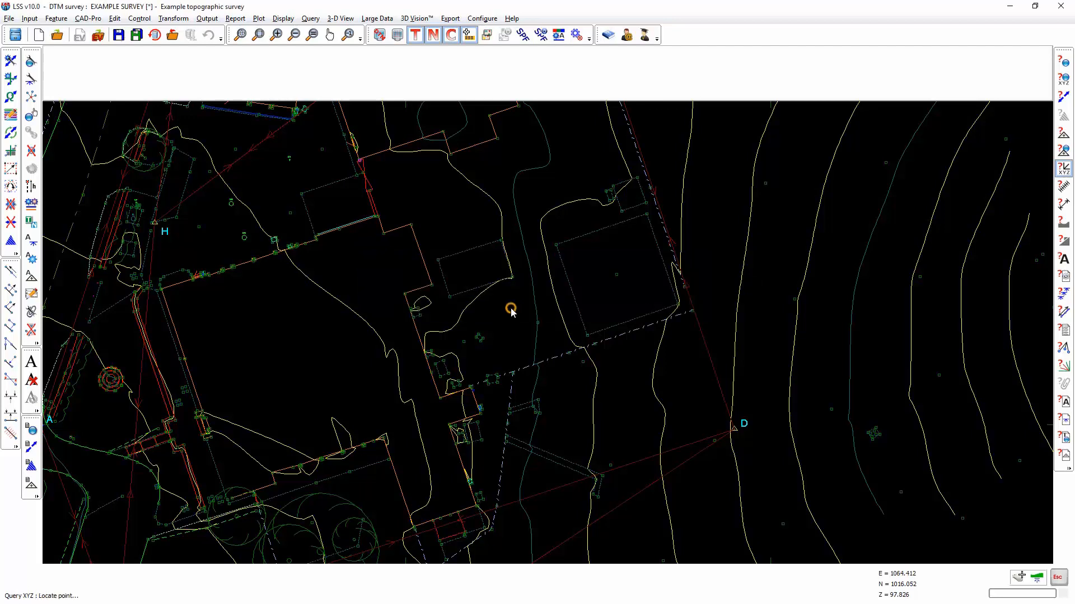
{"action": "right_click", "coordinate": [618, 284]}
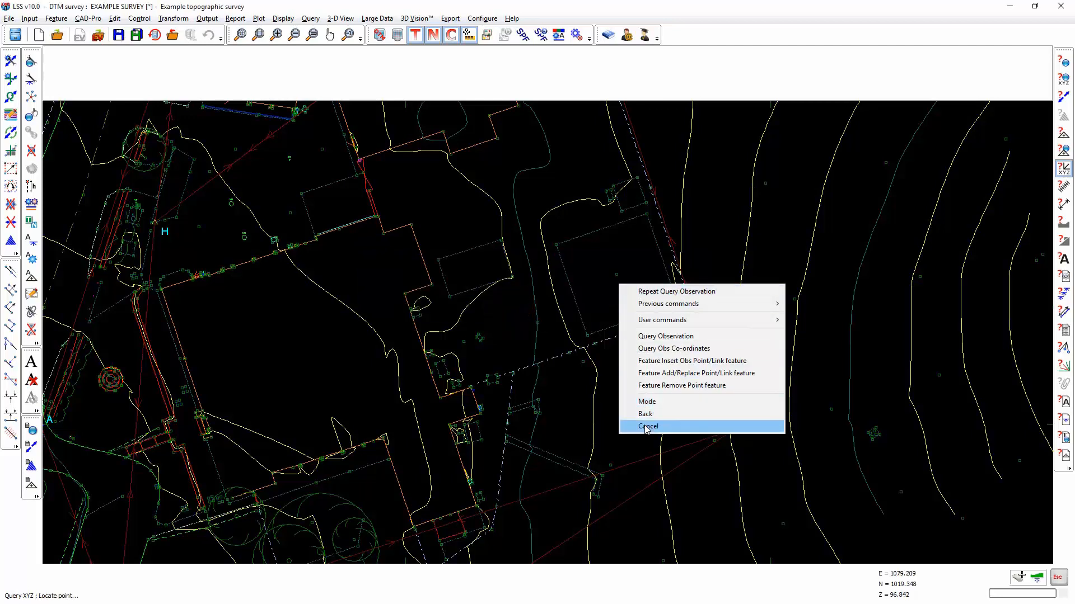
{"action": "left_click", "coordinate": [649, 402]}
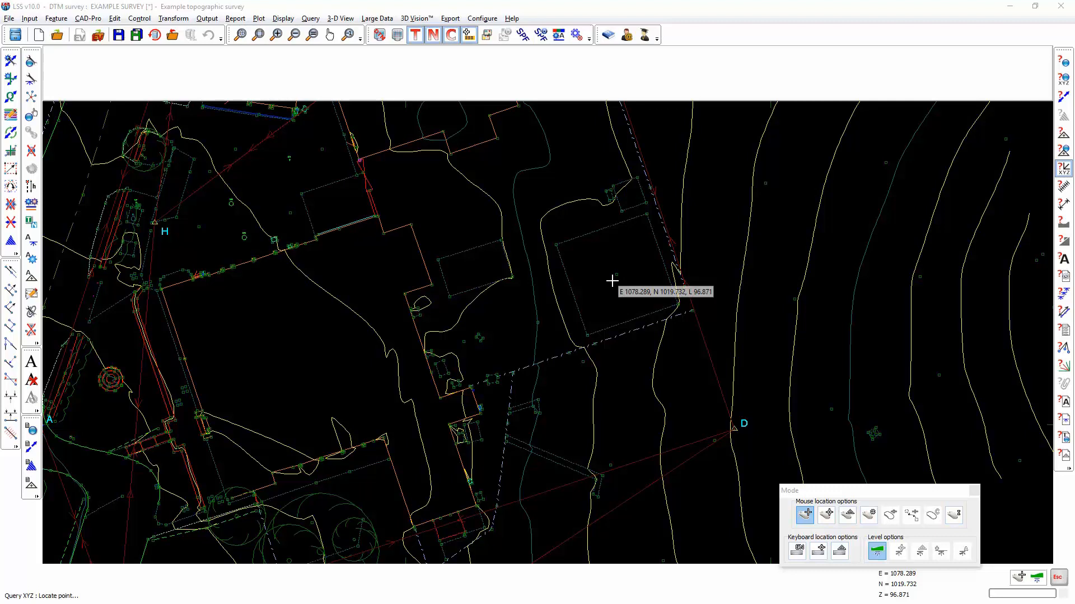
Review the Query / Sections setting for the dialogue window height and return to the list of settings
{"action": "left_click", "coordinate": [577, 35]}
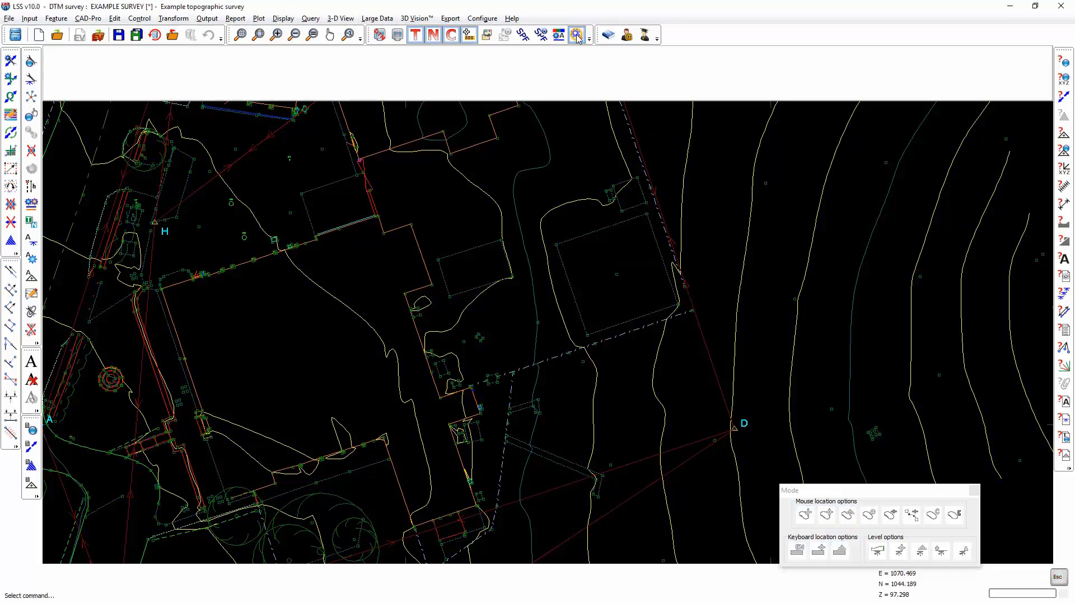
{"action": "left_click", "coordinate": [510, 322]}
{"action": "left_click", "coordinate": [515, 396]}
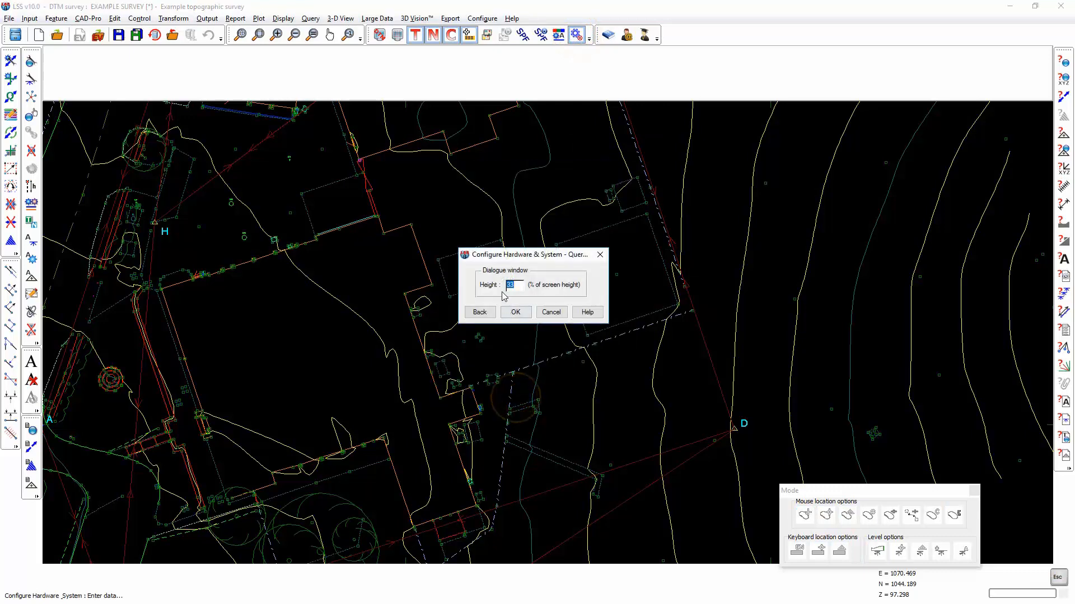
{"action": "left_click", "coordinate": [480, 312]}
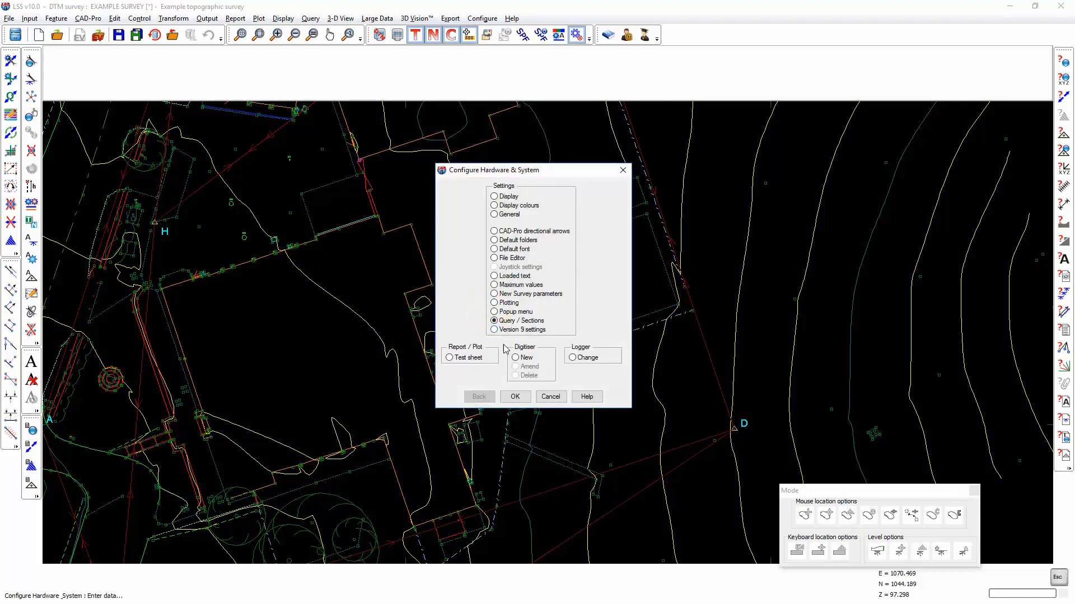
Choose the Test sheet option for Report / Plot
{"action": "left_click", "coordinate": [450, 358]}
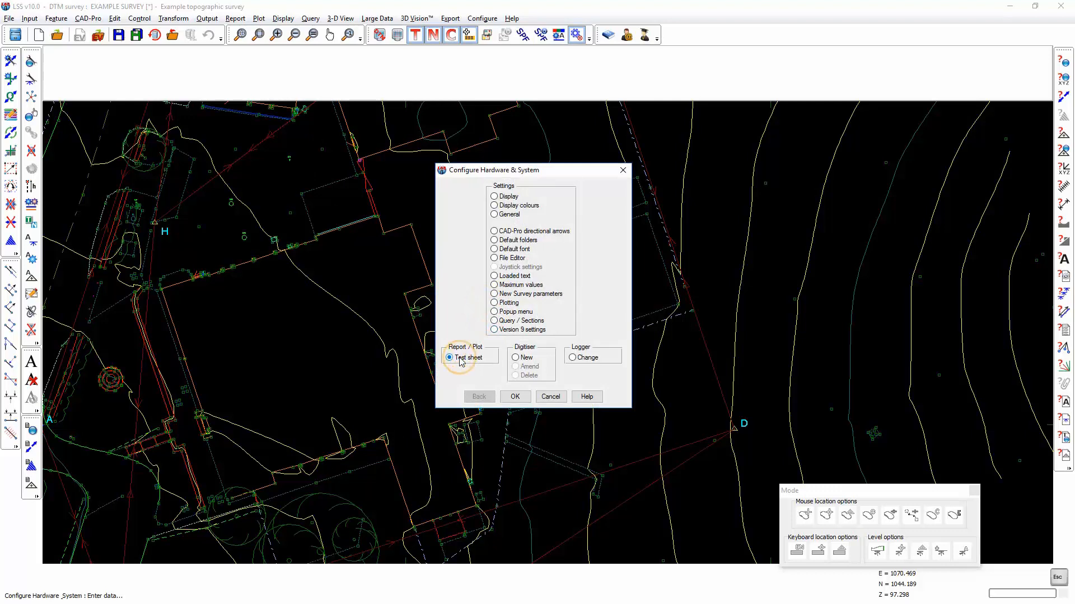